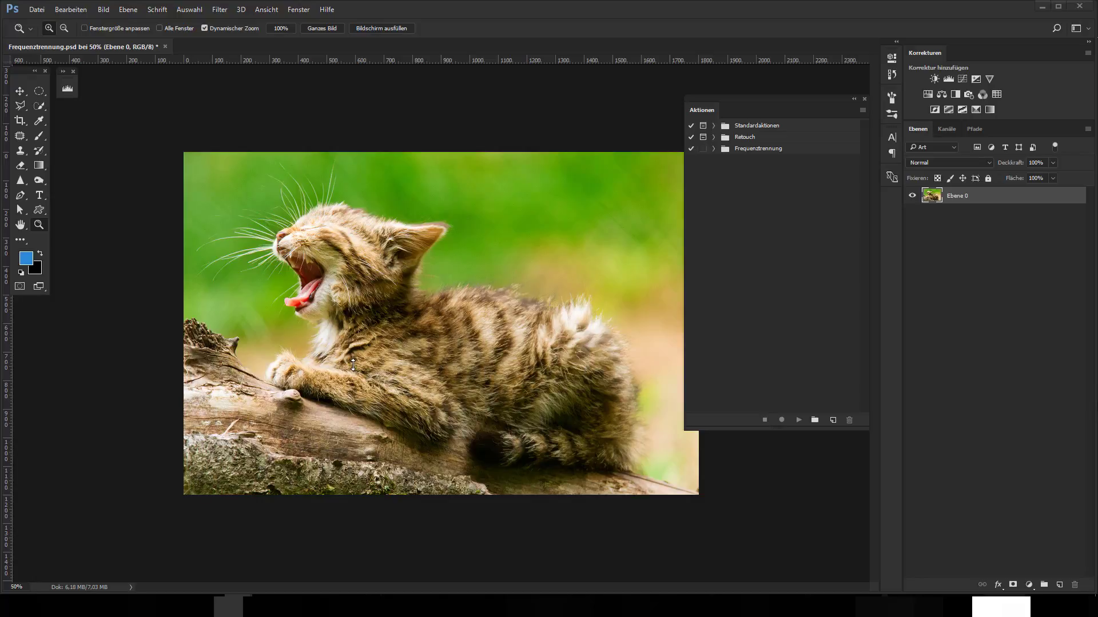
Check the image mode and bit depth, keeping it at 8 bits per channel
{"action": "left_click", "coordinate": [106, 12]}
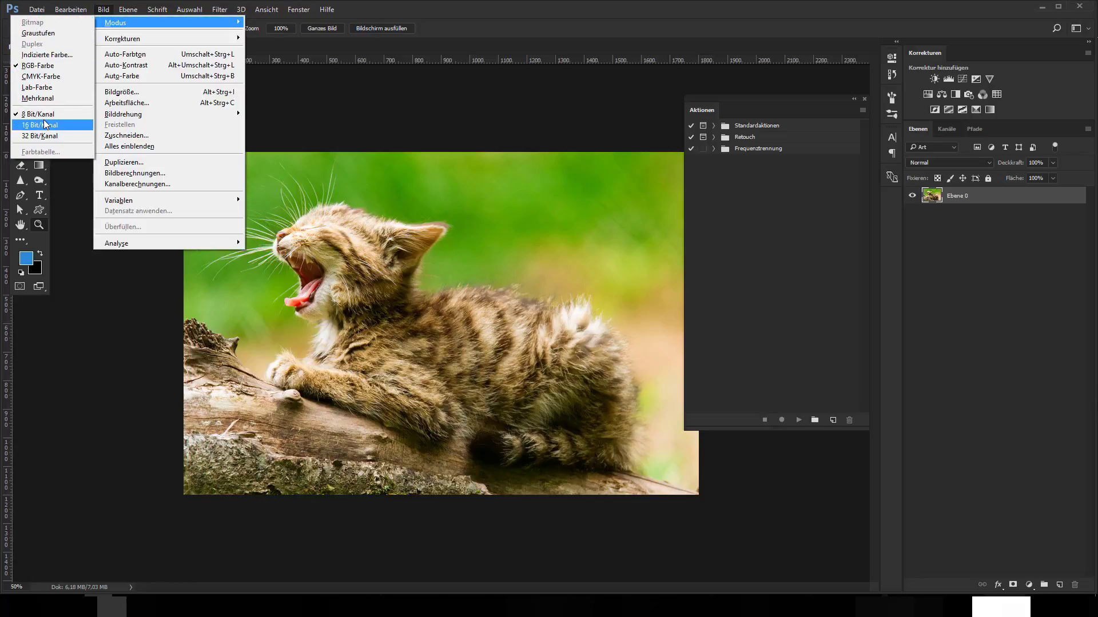
{"action": "mouse_move", "coordinate": [138, 22]}
{"action": "left_click", "coordinate": [723, 103]}
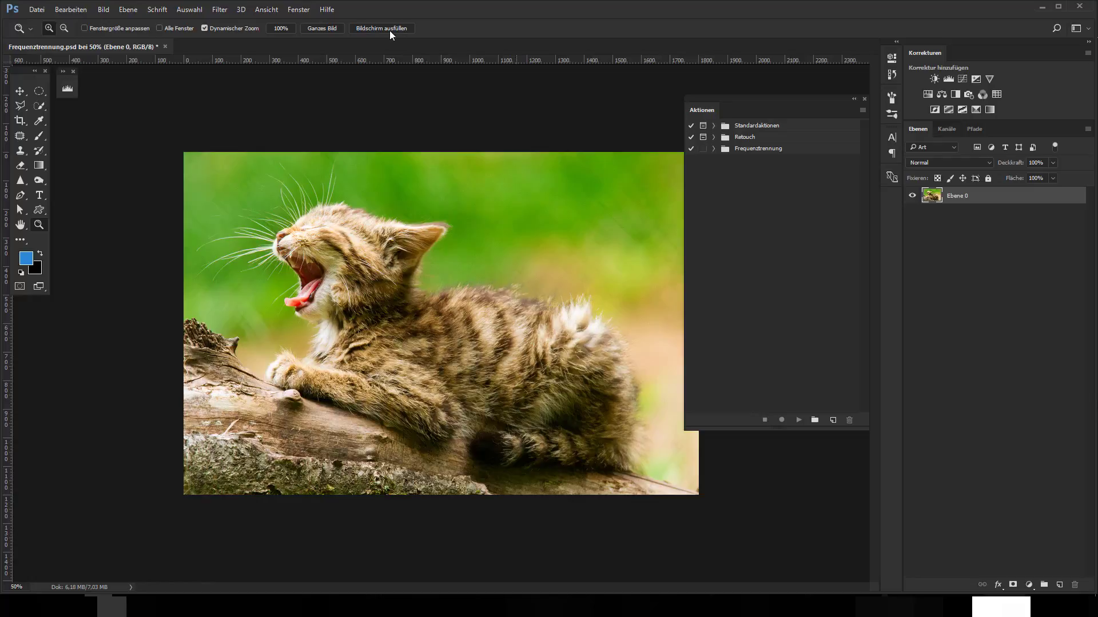
{"action": "left_click", "coordinate": [302, 11]}
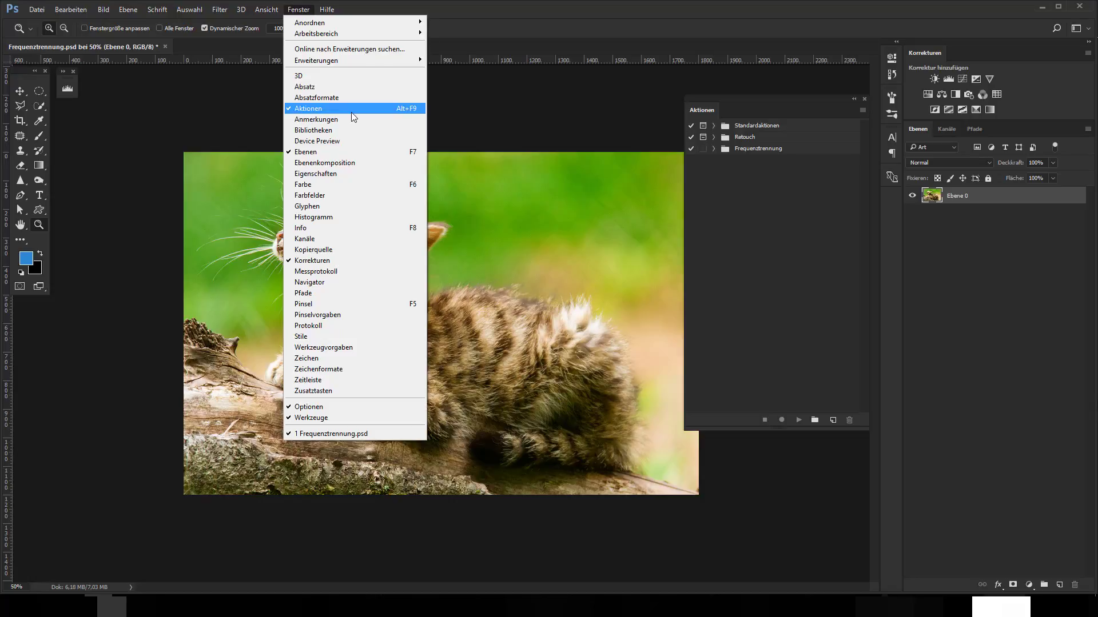
{"action": "left_click", "coordinate": [712, 110]}
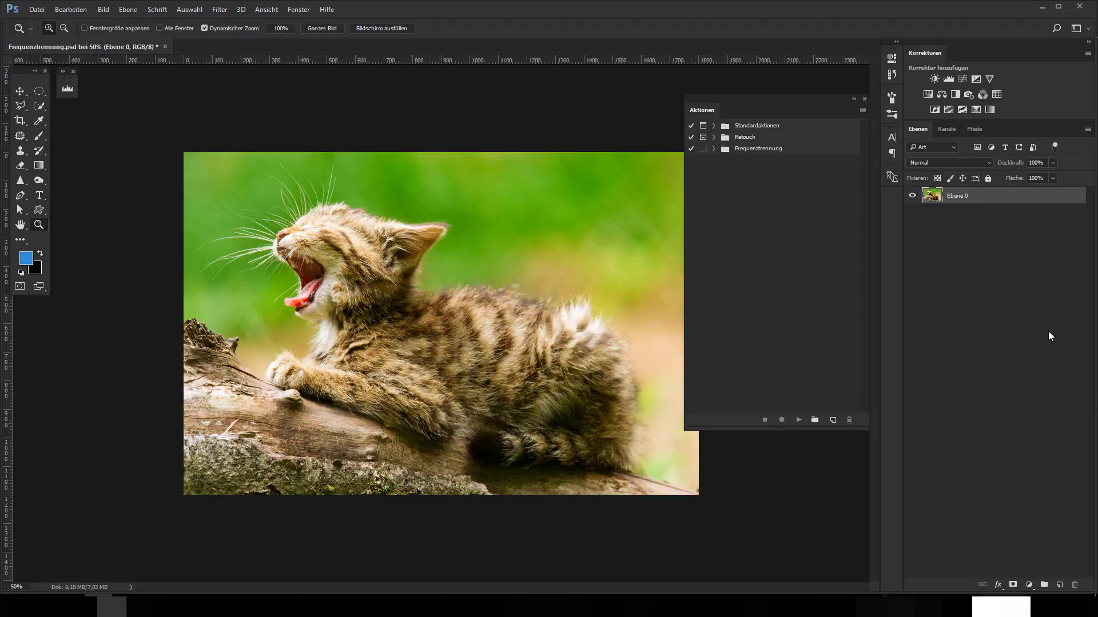
Add a new empty layer above the kitten photo and name it 'löschen'
{"action": "left_click", "coordinate": [1060, 585]}
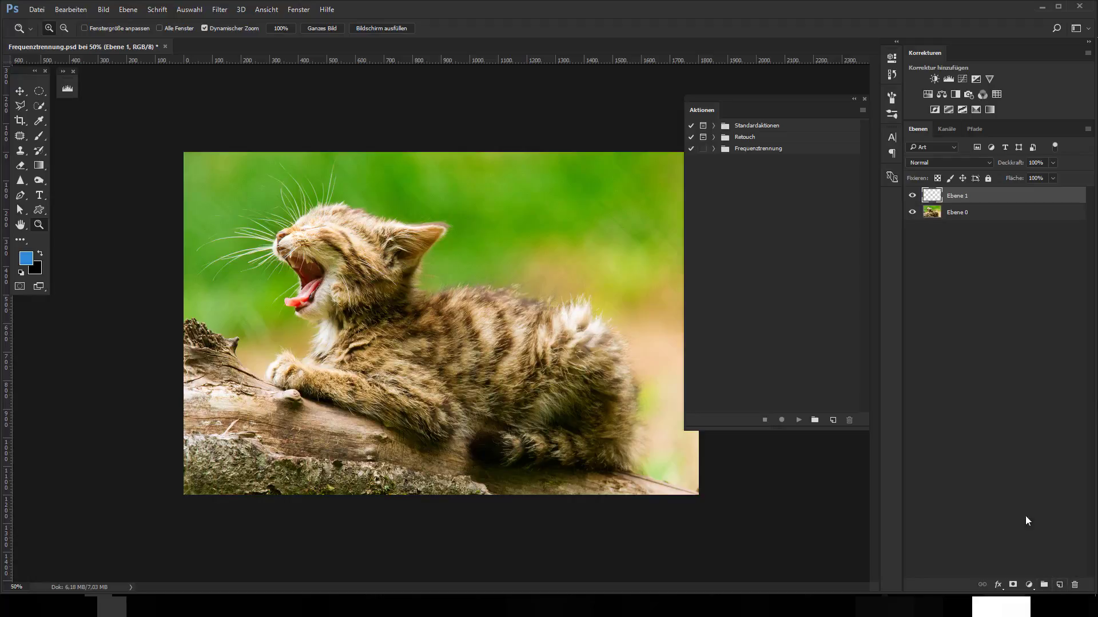
{"action": "double_click", "coordinate": [956, 196]}
{"action": "key", "text": "BackSpace"}
{"action": "type", "text": "löschen"}
{"action": "key", "text": "Return"}
Create an empty action set called 'Frequenztrennung - Tut' in the Aktionen panel
{"action": "left_click", "coordinate": [812, 421]}
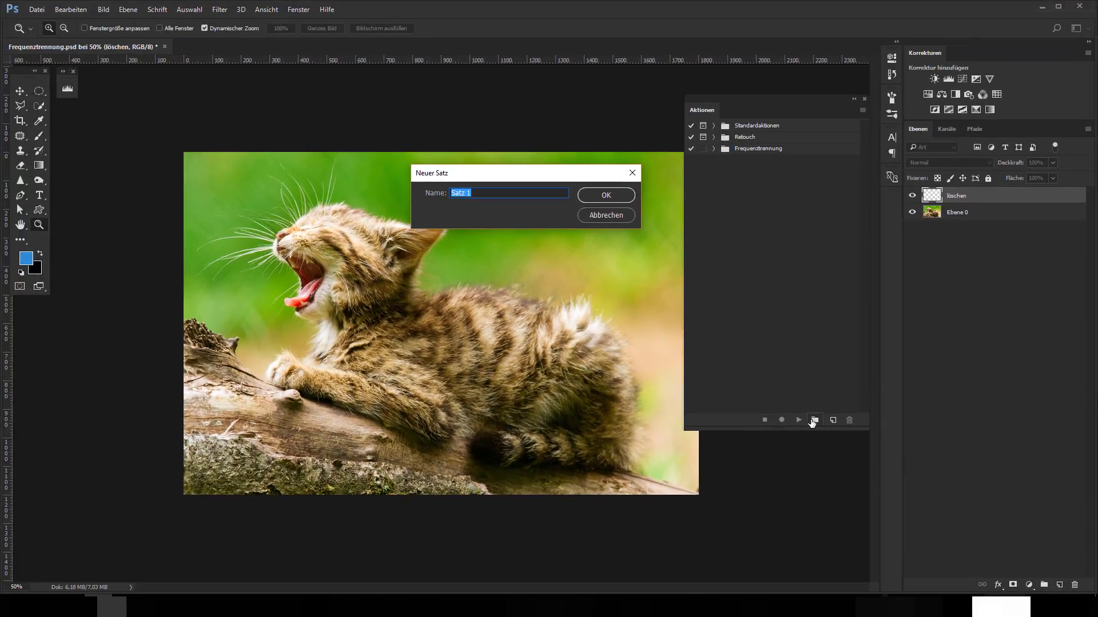
{"action": "type", "text": "Freq"}
{"action": "type", "text": "uenztrenn"}
{"action": "type", "text": "ung - Tut"}
{"action": "left_click", "coordinate": [611, 192]}
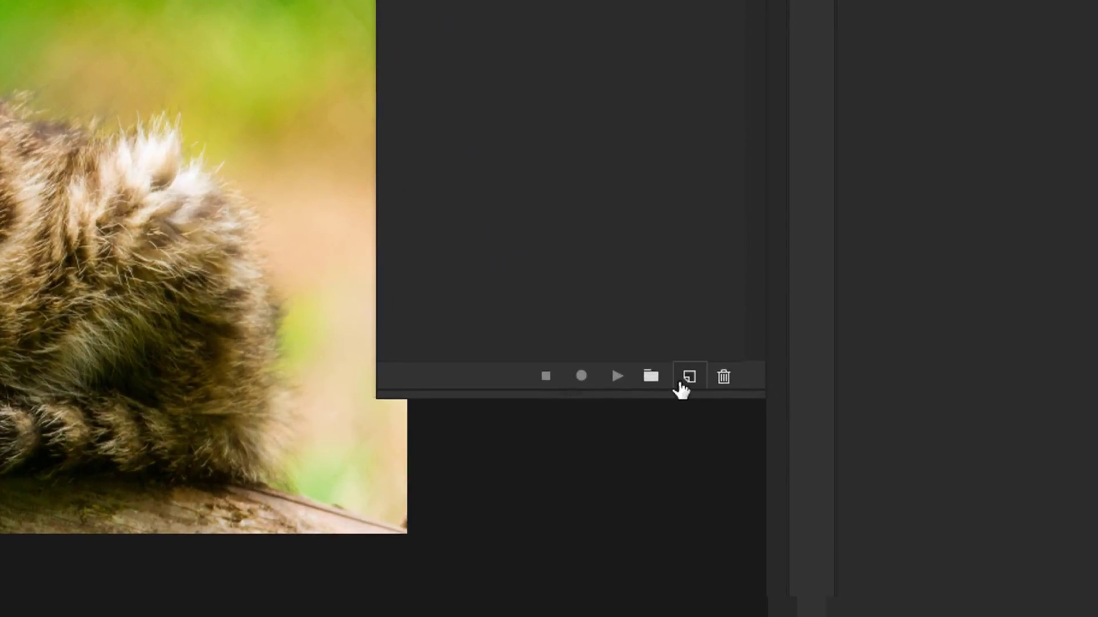
Create the action 'Frequenztrennung 8Bit' with colour Blau and start recording
{"action": "left_click", "coordinate": [680, 384]}
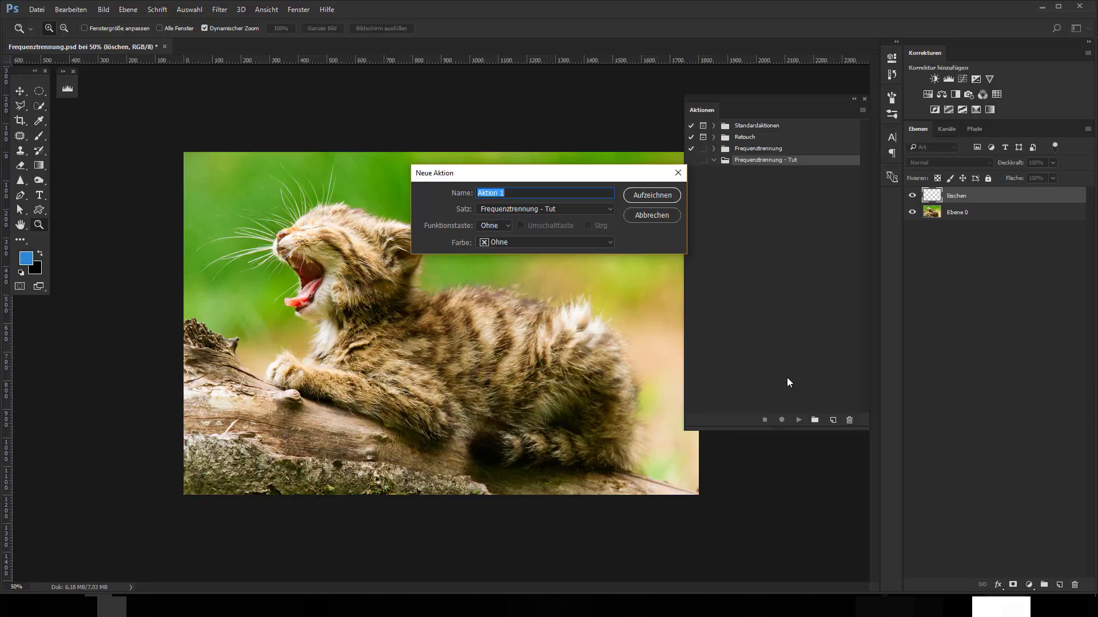
{"action": "type", "text": "Fre"}
{"action": "type", "text": "quenztren"}
{"action": "type", "text": "nung 8Bit"}
{"action": "left_click", "coordinate": [518, 243]}
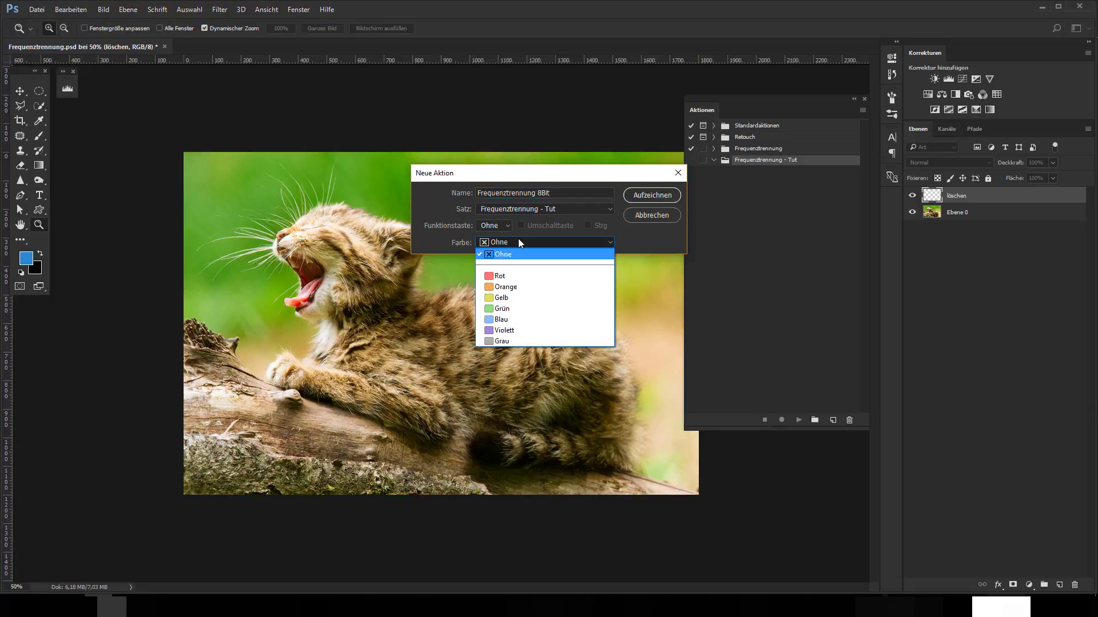
{"action": "left_click", "coordinate": [542, 325]}
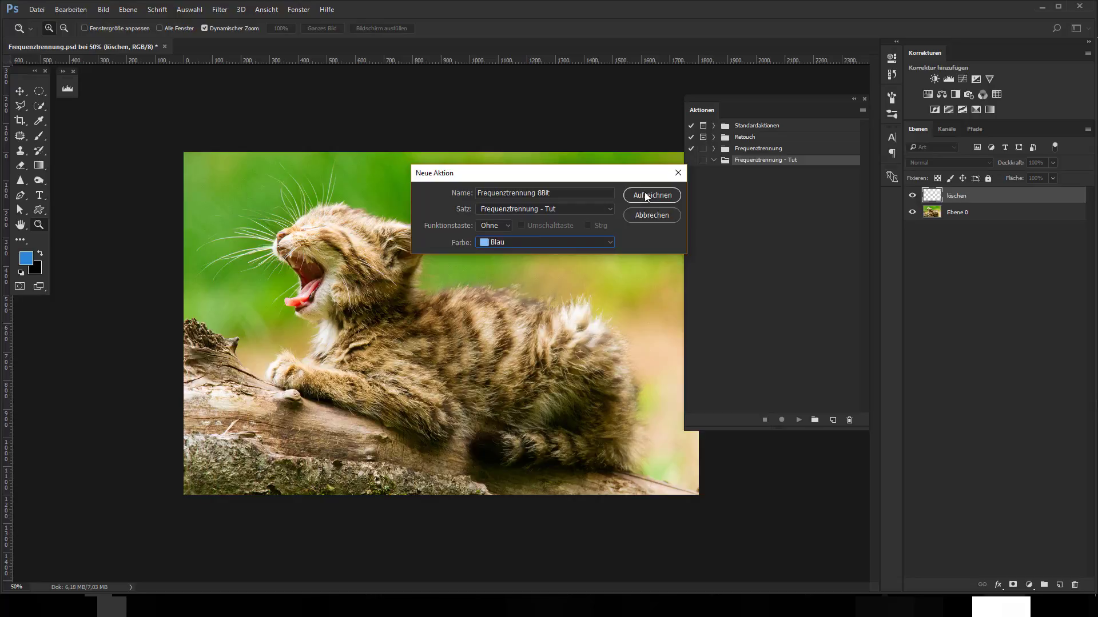
{"action": "left_click", "coordinate": [645, 193]}
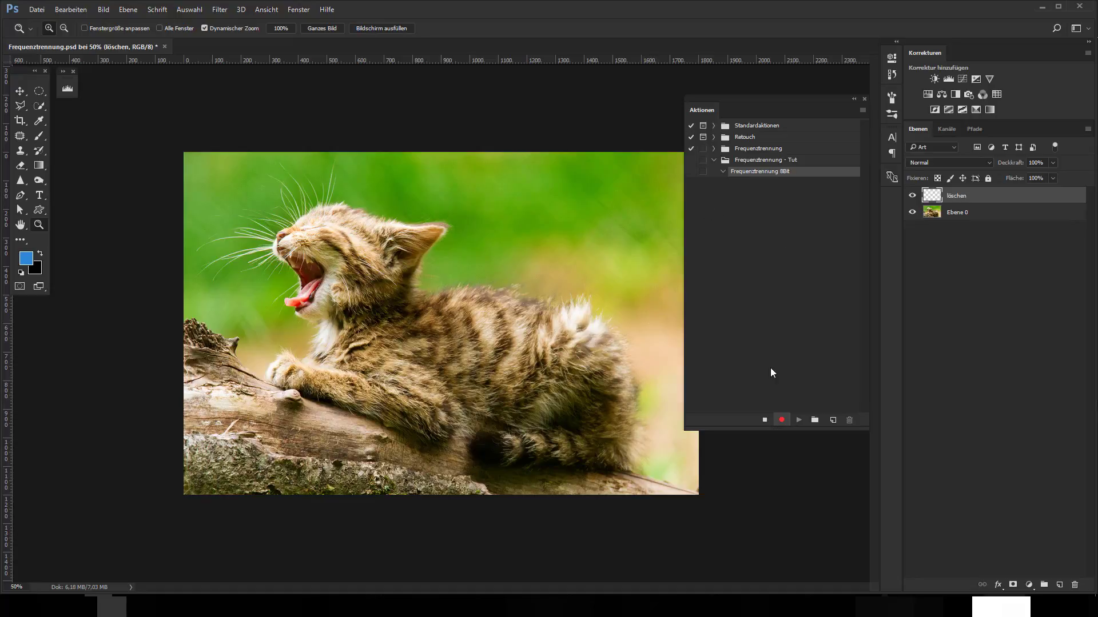
Stop recording, make Ebene 0 the active layer, then resume recording
{"action": "left_click", "coordinate": [764, 421]}
{"action": "left_click", "coordinate": [962, 215]}
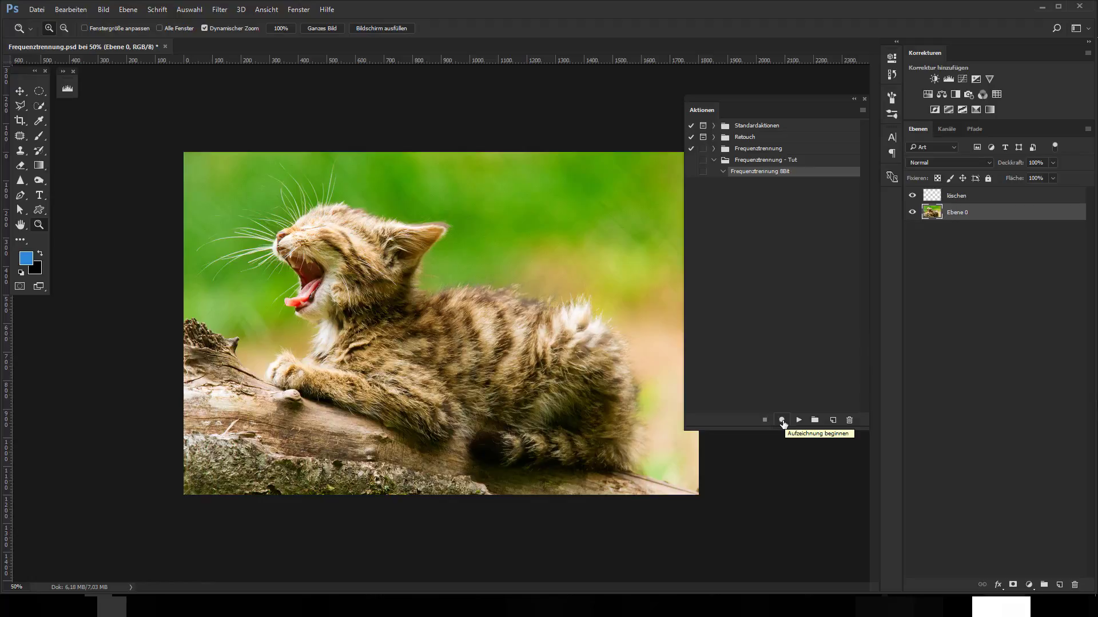
{"action": "left_click", "coordinate": [781, 421]}
Record a new layer named 'Farben Freq' using Ctrl+Shift+N
{"action": "key", "text": "ctrl+shift+n"}
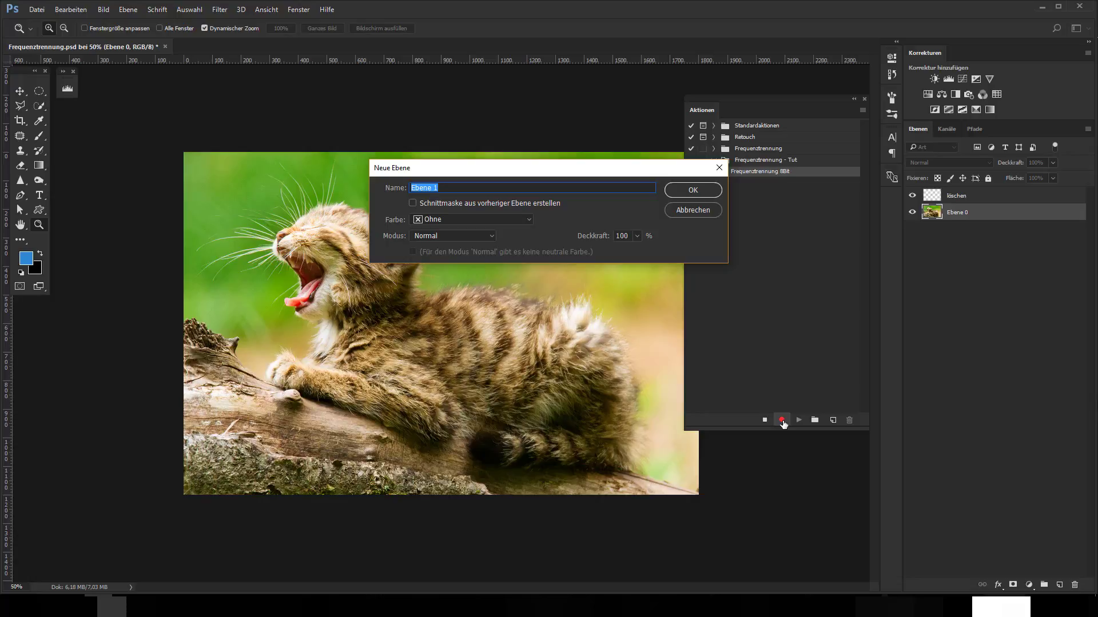
{"action": "type", "text": "Farben"}
{"action": "type", "text": " Freq"}
{"action": "left_click", "coordinate": [686, 187]}
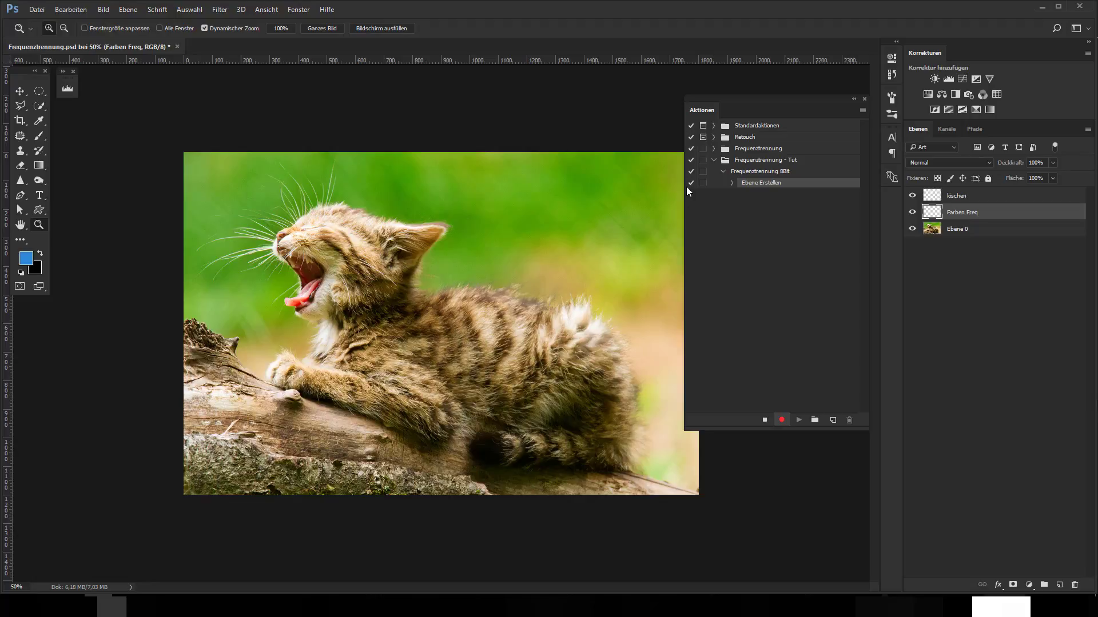
Bring Farben Freq to the top and stamp the visible image into it
{"action": "key", "text": "ctrl+shift+adiaeresis"}
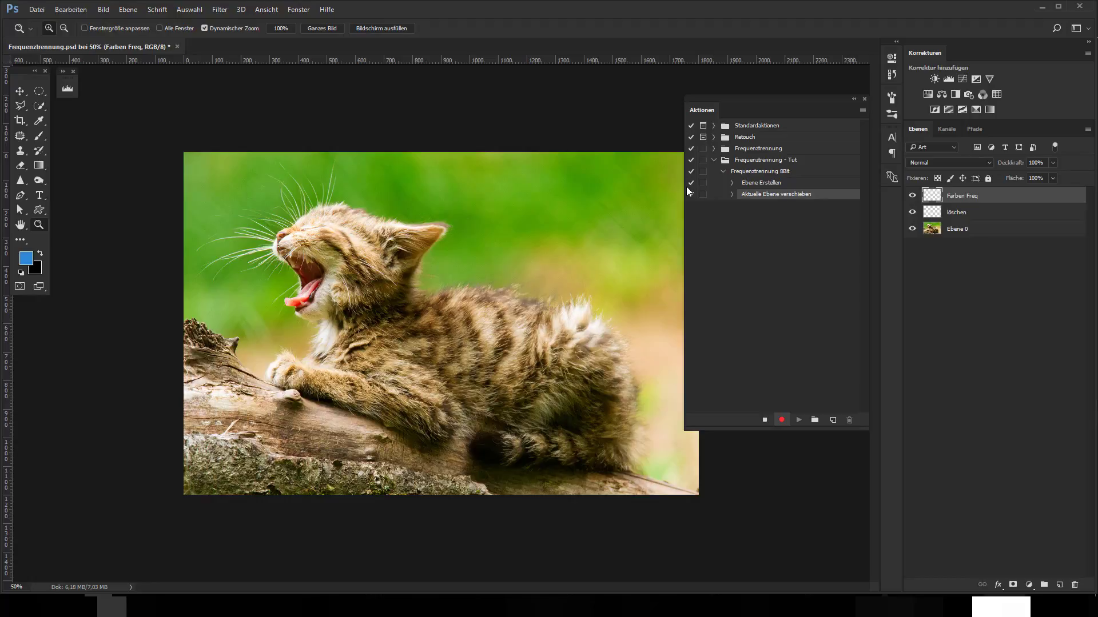
{"action": "key", "text": "ctrl+alt+shift+e"}
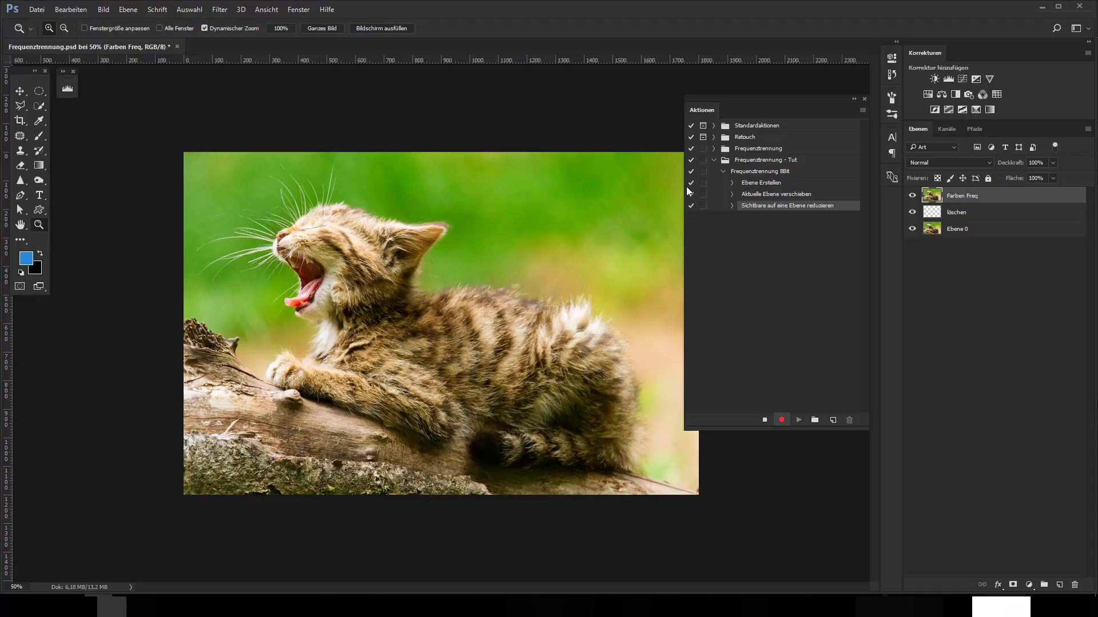
{"action": "key", "text": "ctrl+shift+n"}
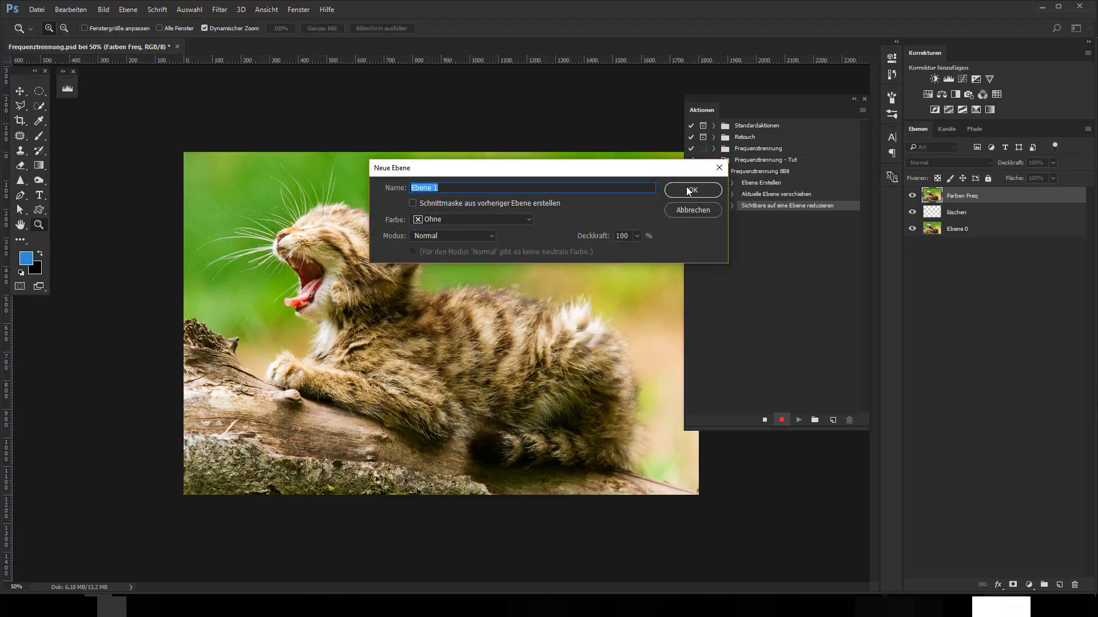
Name the new layer 'Struktur' and confirm it
{"action": "type", "text": "Strukt"}
{"action": "type", "text": "ur"}
{"action": "left_click", "coordinate": [689, 191]}
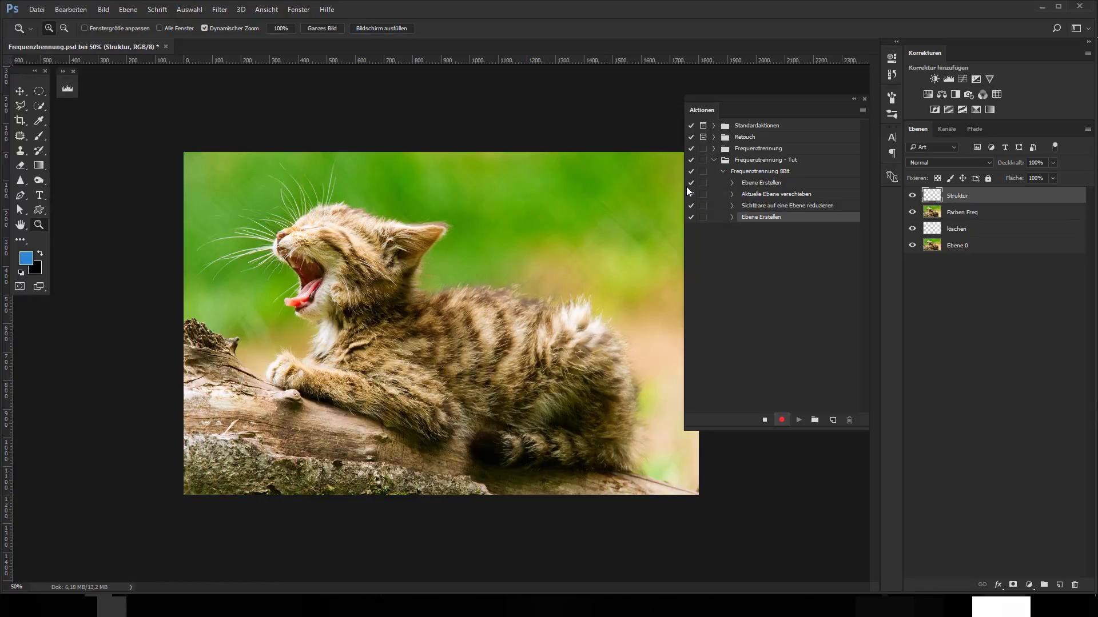
Stamp the visible image into Struktur and move it down below Farben Freq
{"action": "key", "text": "ctrl+alt+shift+e"}
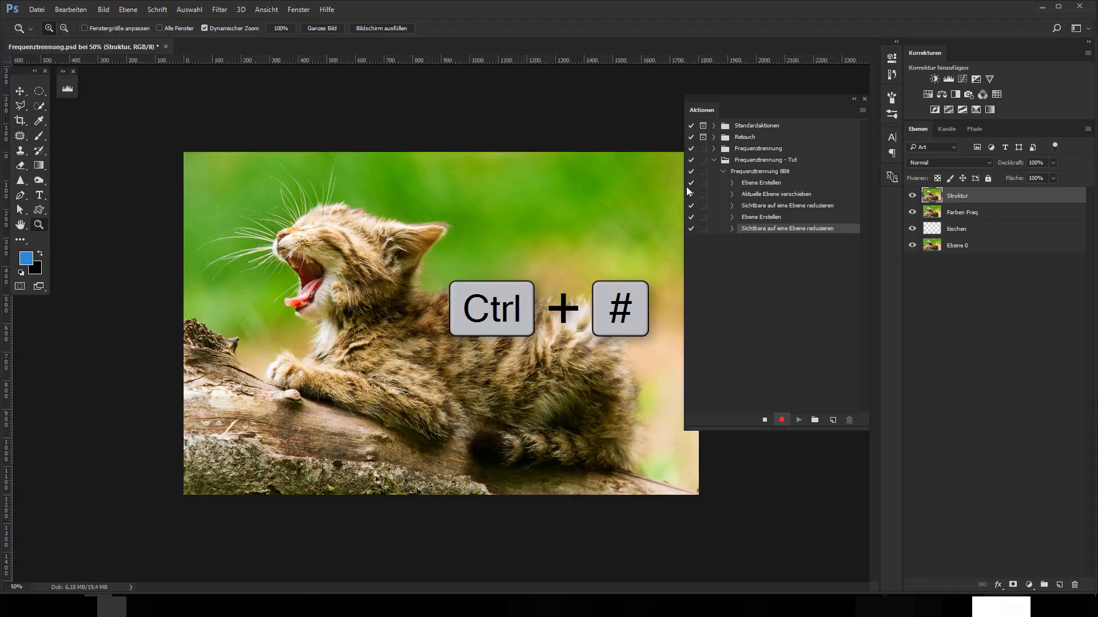
{"action": "key", "text": "ctrl+numbersign"}
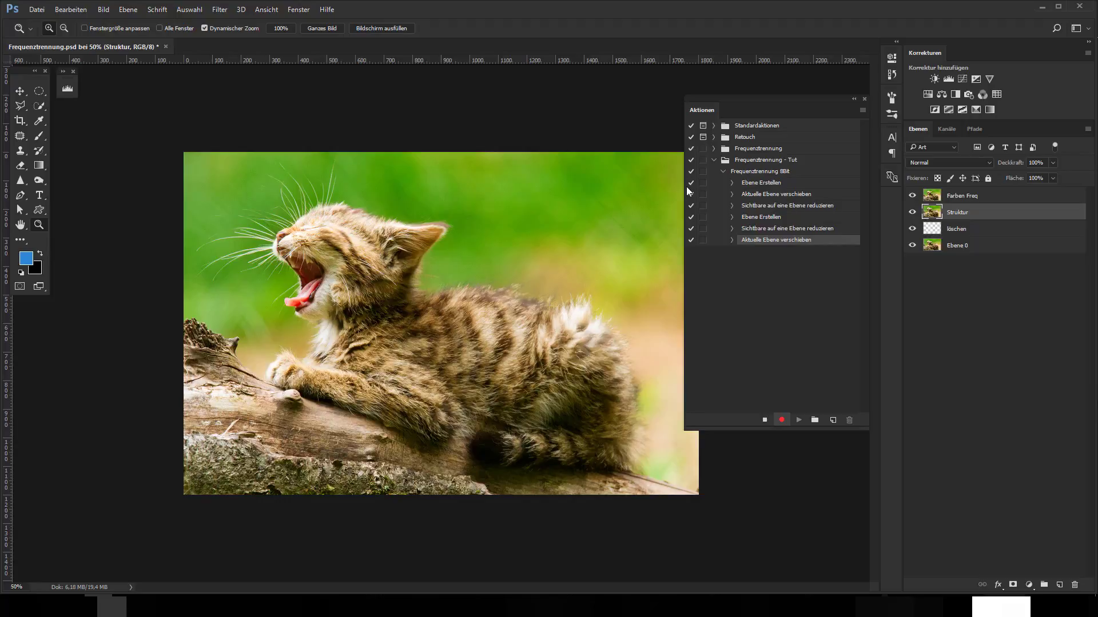
Select the front layer Farben Freq with Alt+. as a recorded step
{"action": "key", "text": "alt+period"}
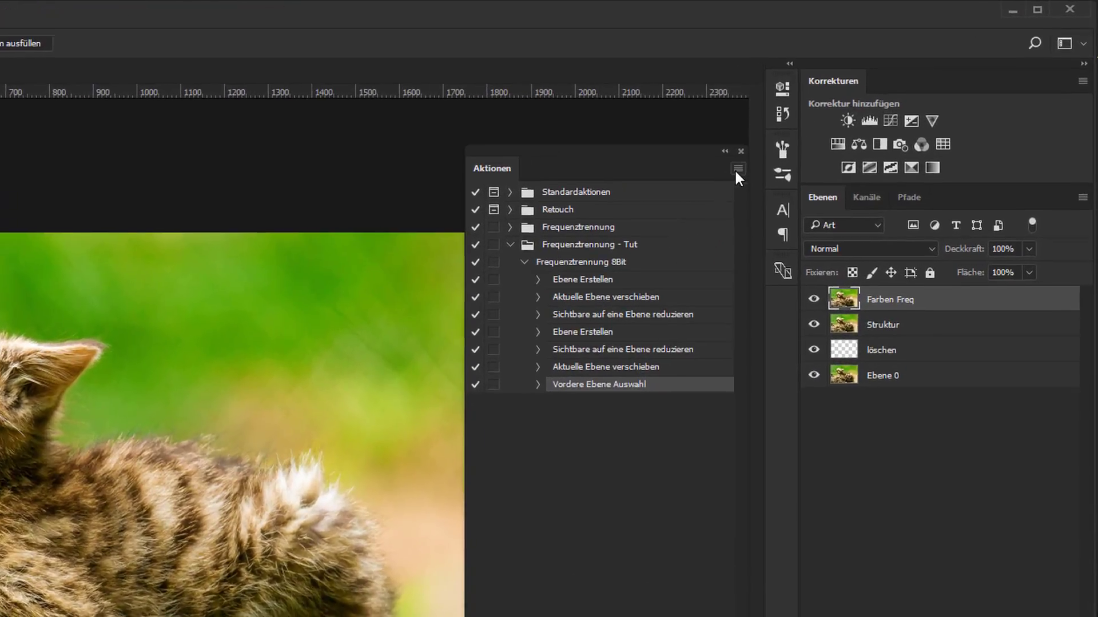
Choose Menübefehl einfügen from the Aktionen panel menu
{"action": "left_click", "coordinate": [862, 110]}
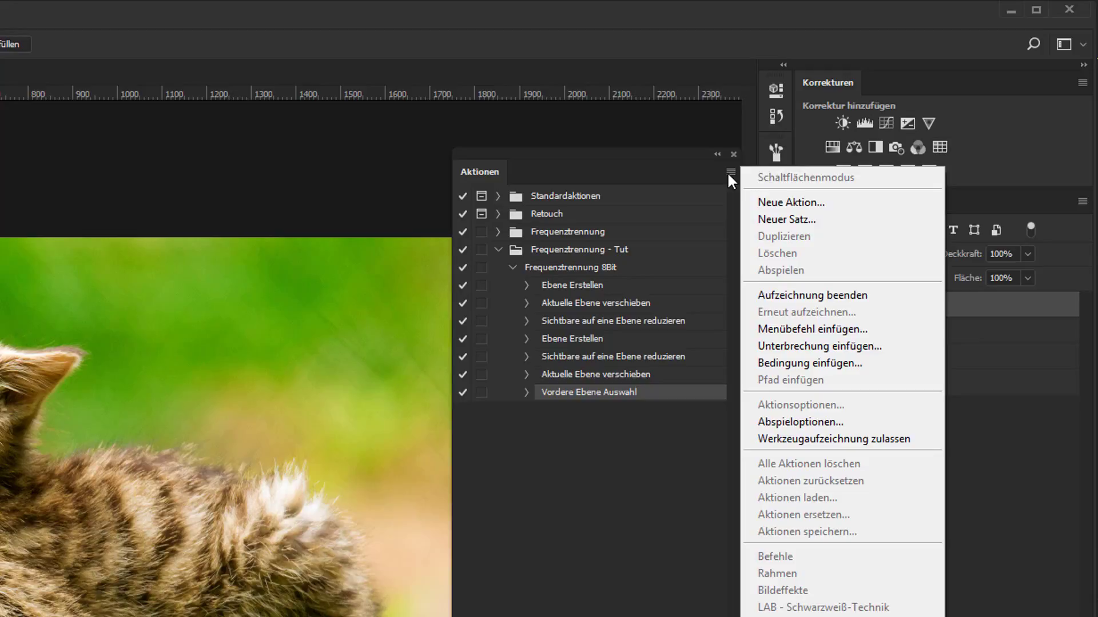
{"action": "left_click", "coordinate": [732, 173]}
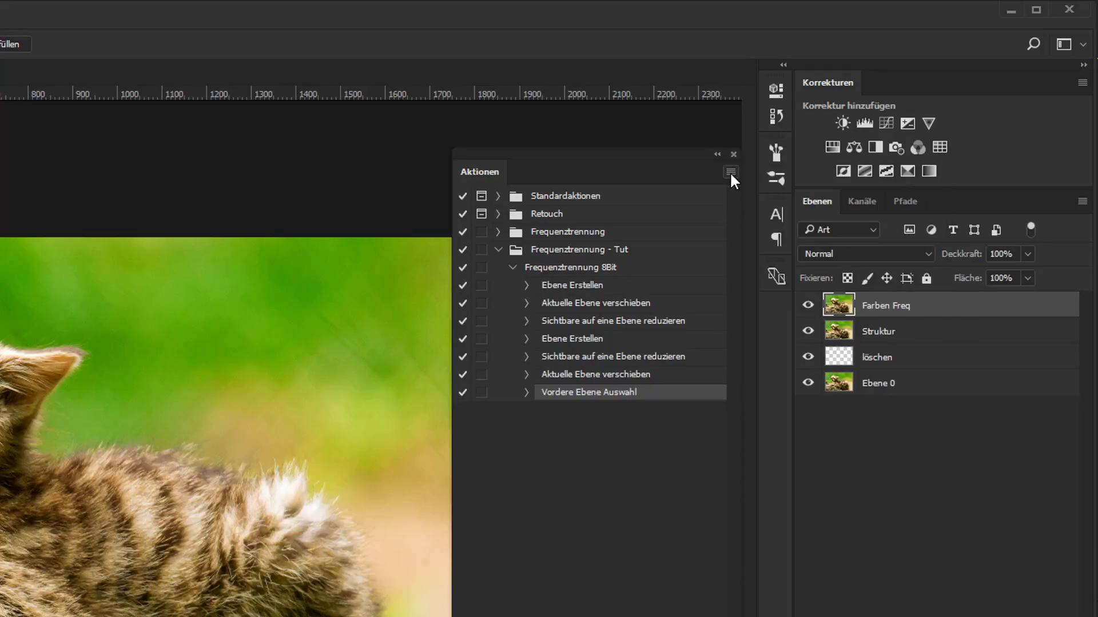
{"action": "left_click", "coordinate": [731, 172]}
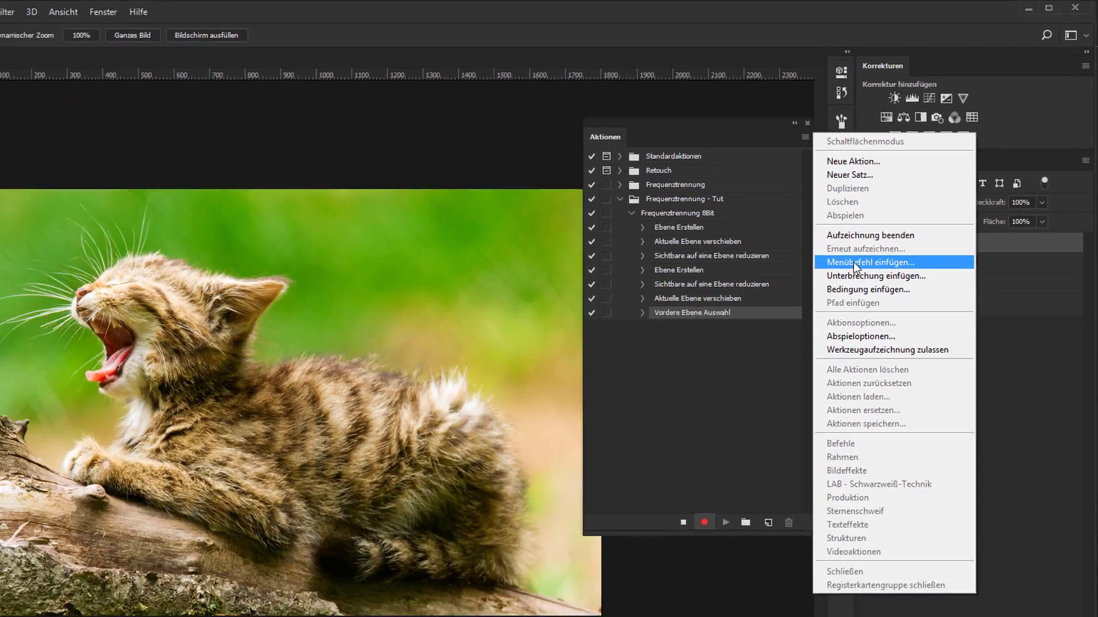
{"action": "left_click", "coordinate": [792, 330]}
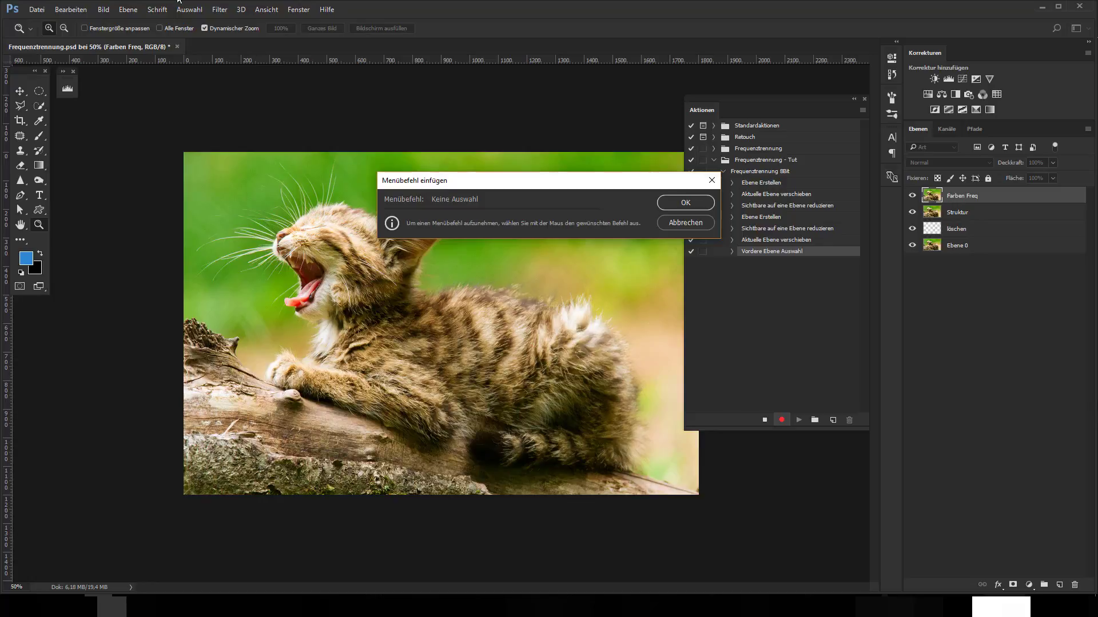
Try inserting Helligkeit interpolieren as a menu command, then back out and move the prompt aside
{"action": "left_click", "coordinate": [218, 10]}
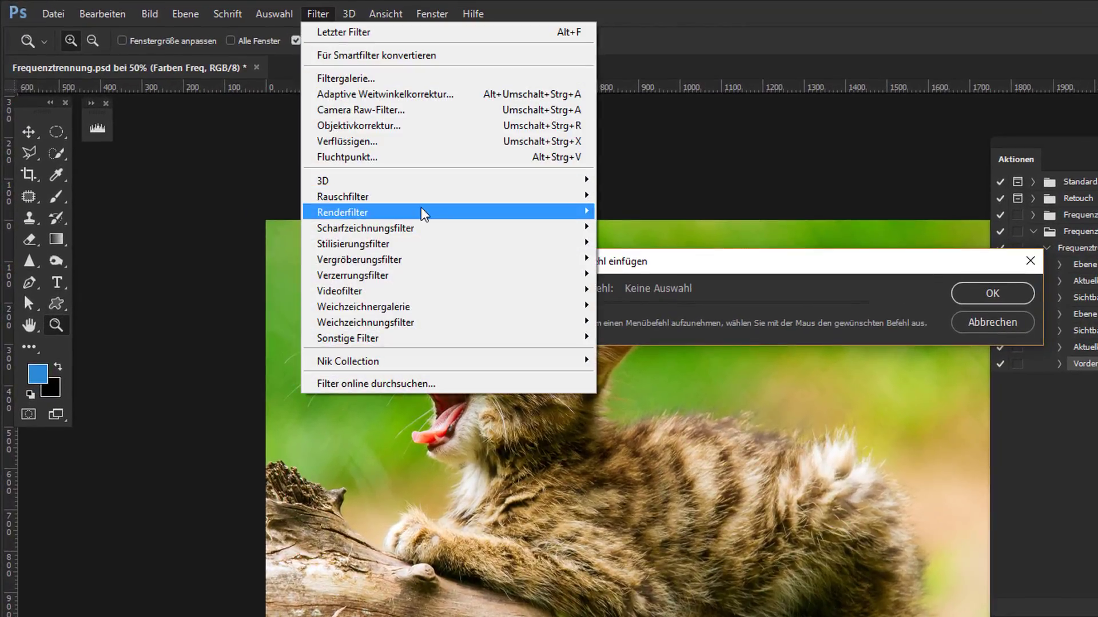
{"action": "mouse_move", "coordinate": [343, 196]}
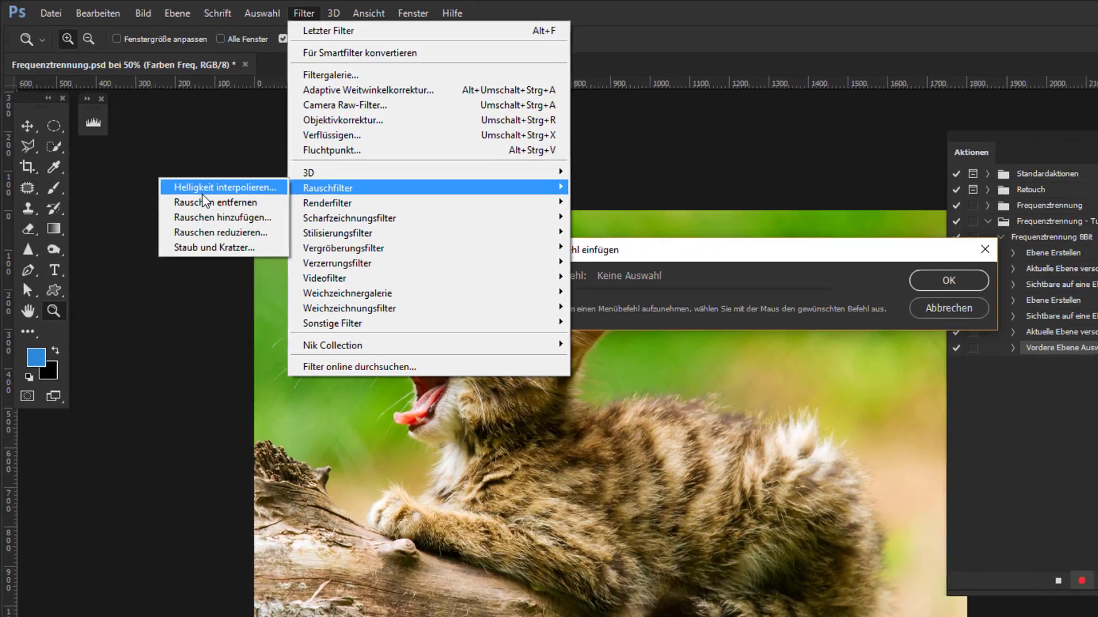
{"action": "left_click", "coordinate": [212, 199]}
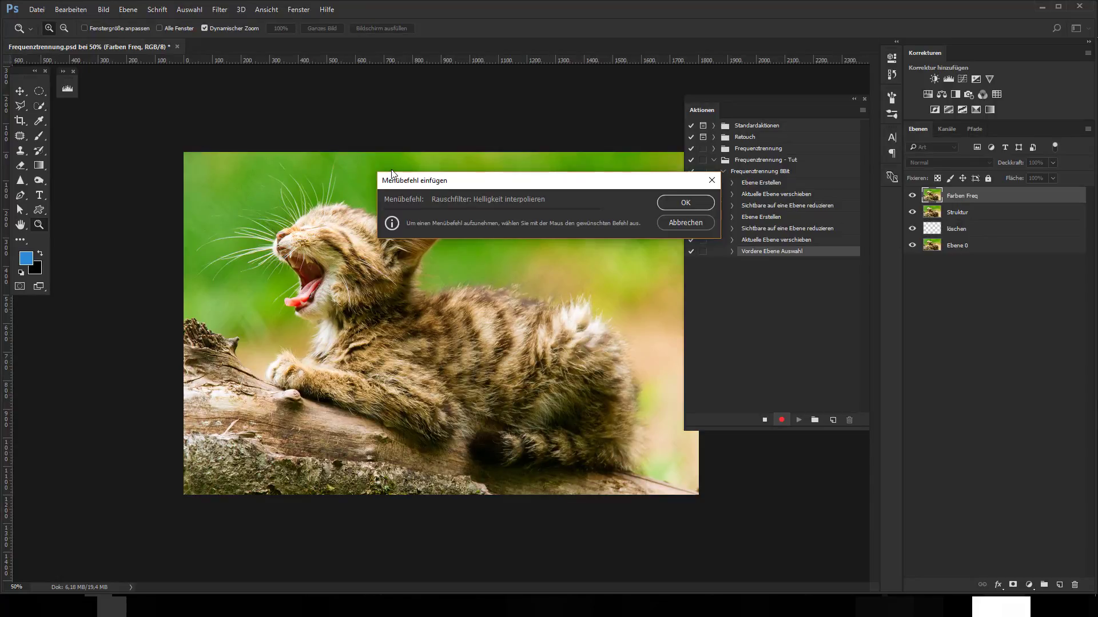
{"action": "left_click", "coordinate": [220, 9]}
{"action": "mouse_move", "coordinate": [255, 135]}
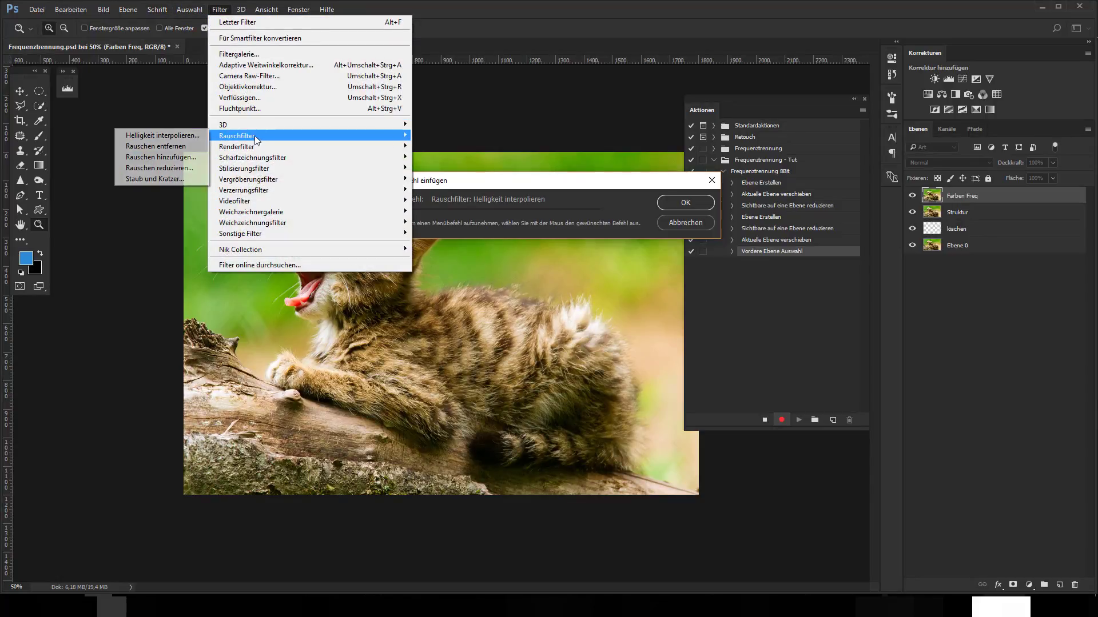
{"action": "left_click", "coordinate": [195, 136]}
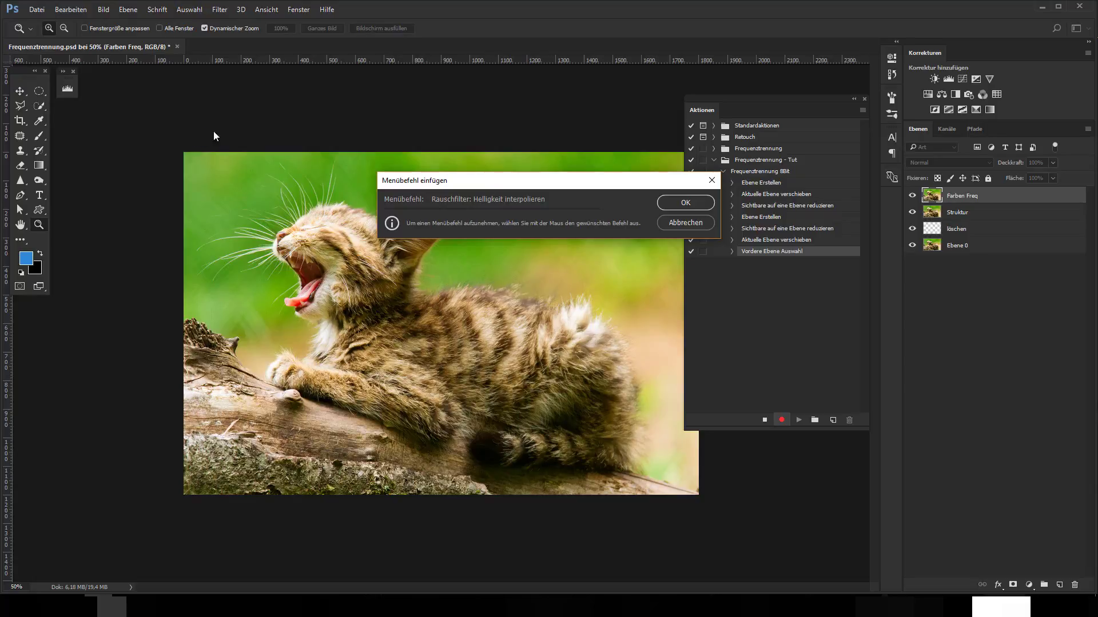
{"action": "left_click_drag", "start_coordinate": [479, 180], "coordinate": [429, 222]}
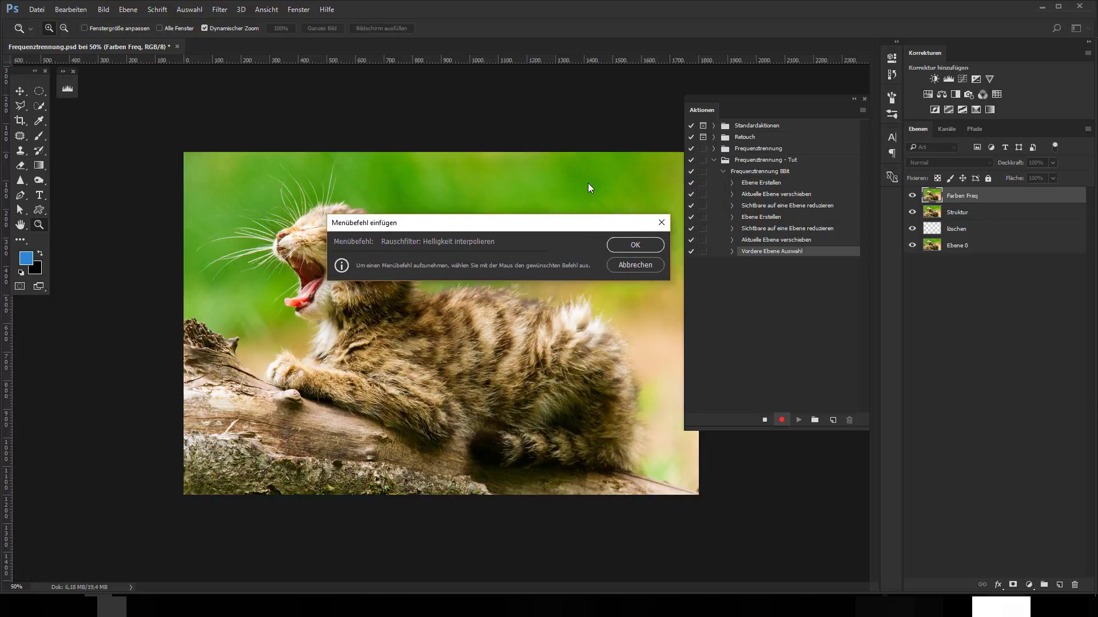
{"action": "left_click_drag", "start_coordinate": [525, 225], "coordinate": [535, 201]}
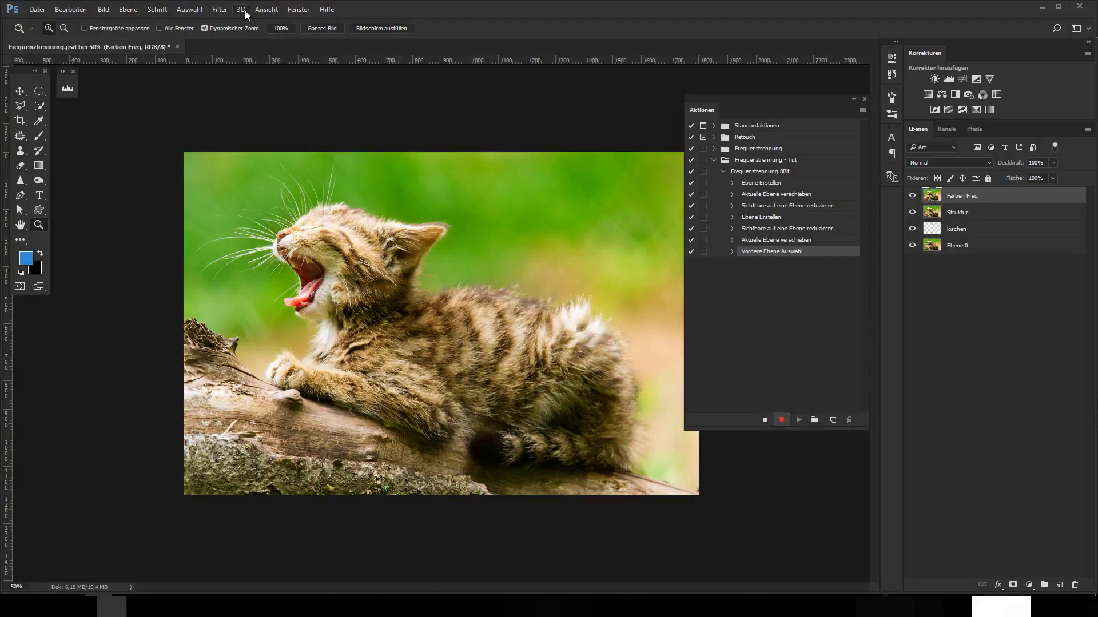
Open the Helligkeit interpolieren filter, cancel it, and reopen the Aktionen panel options
{"action": "left_click", "coordinate": [220, 9]}
{"action": "mouse_move", "coordinate": [237, 135]}
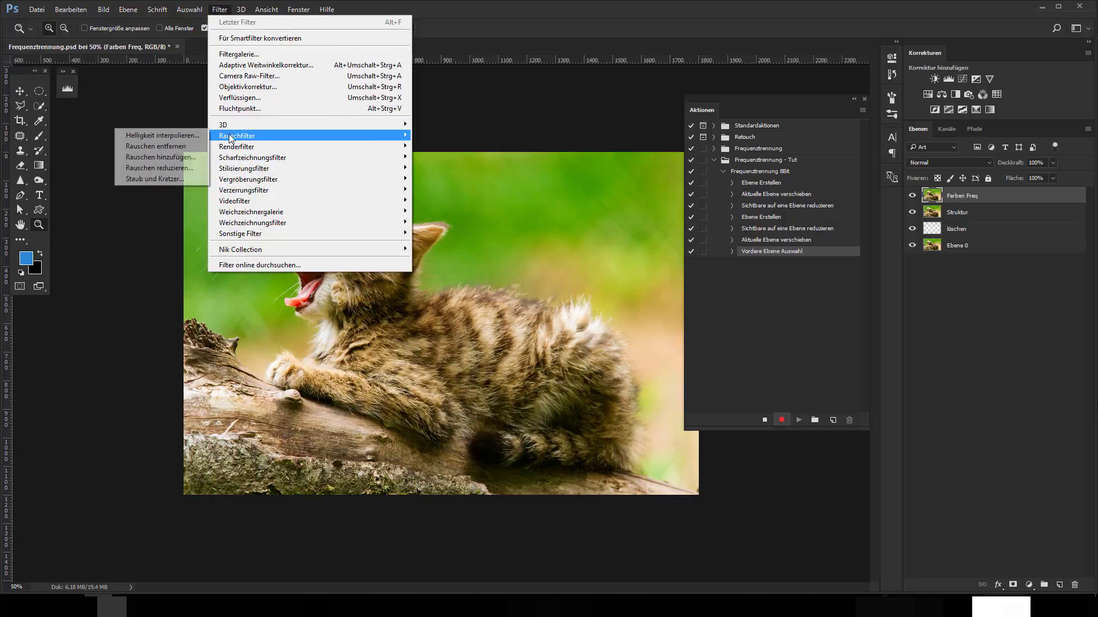
{"action": "left_click", "coordinate": [189, 133]}
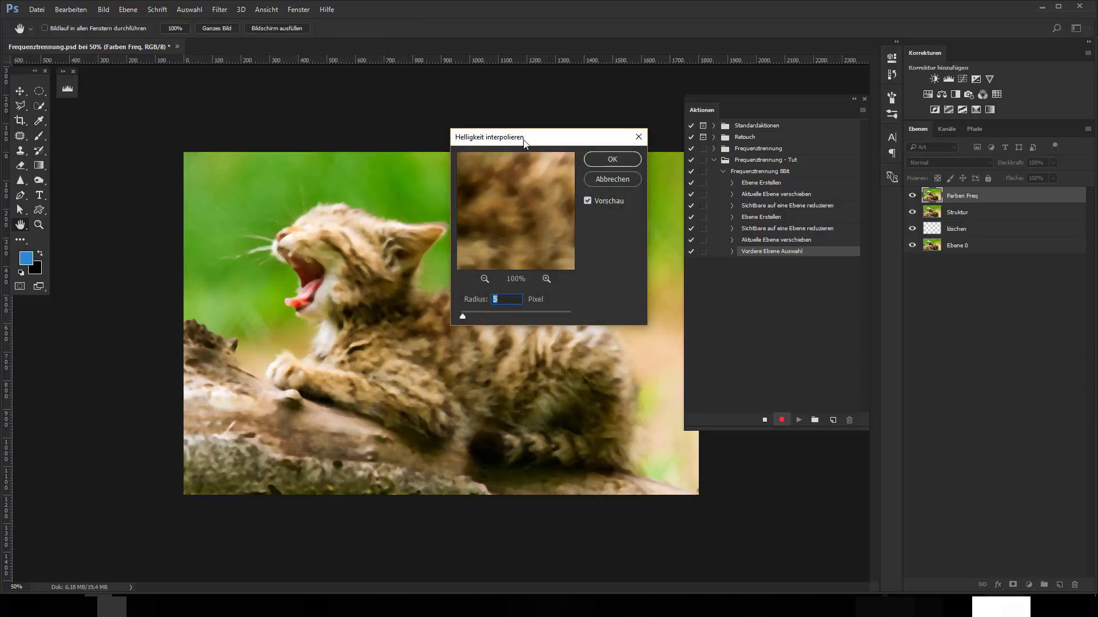
{"action": "left_click_drag", "start_coordinate": [530, 137], "coordinate": [441, 169]}
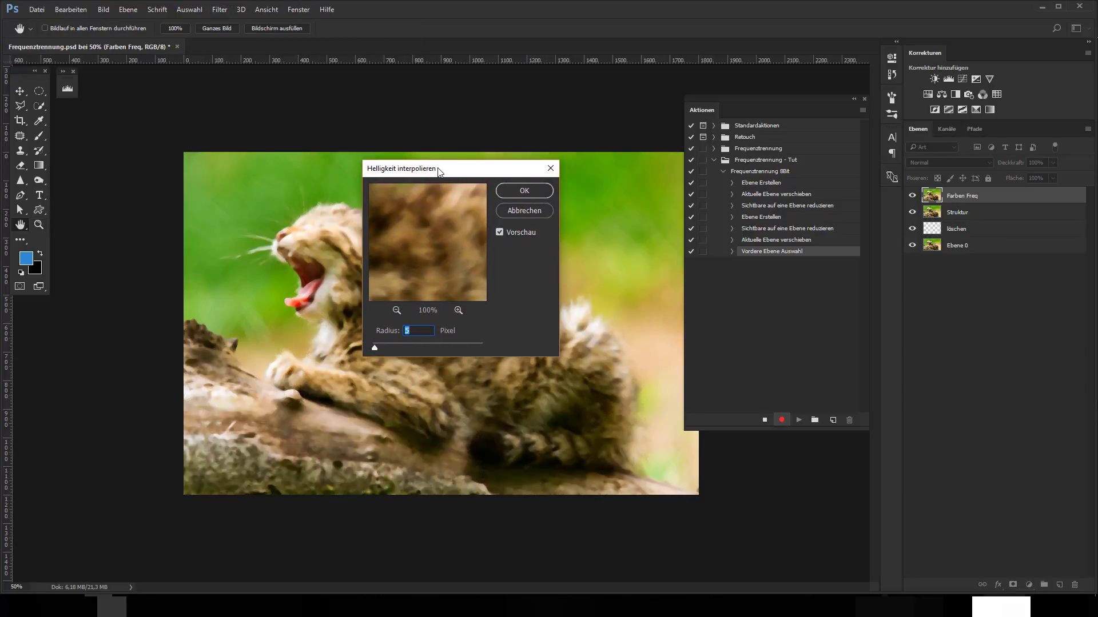
{"action": "left_click", "coordinate": [520, 211]}
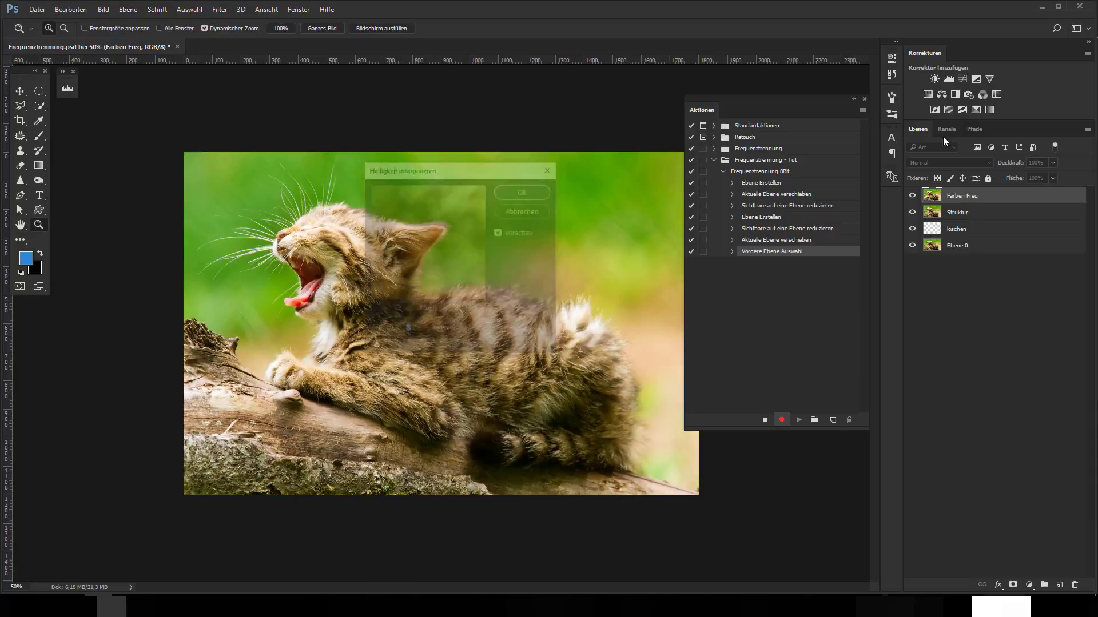
{"action": "left_click", "coordinate": [862, 111]}
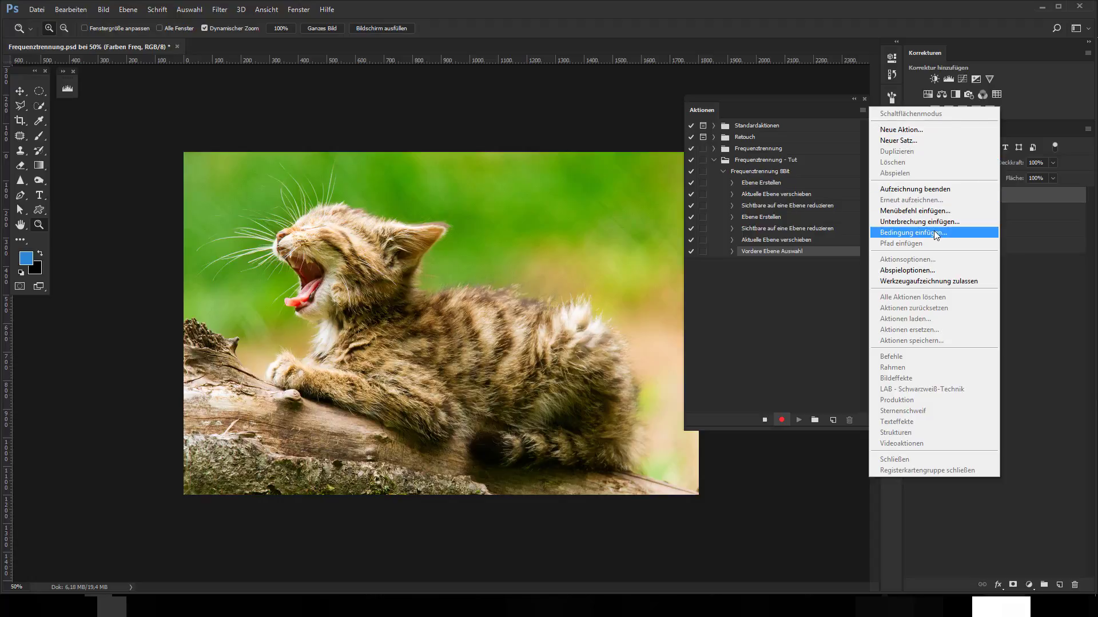
Insert Filter > Rauschfilter > Helligkeit interpolieren as a menu command at the end of the action
{"action": "left_click", "coordinate": [936, 212]}
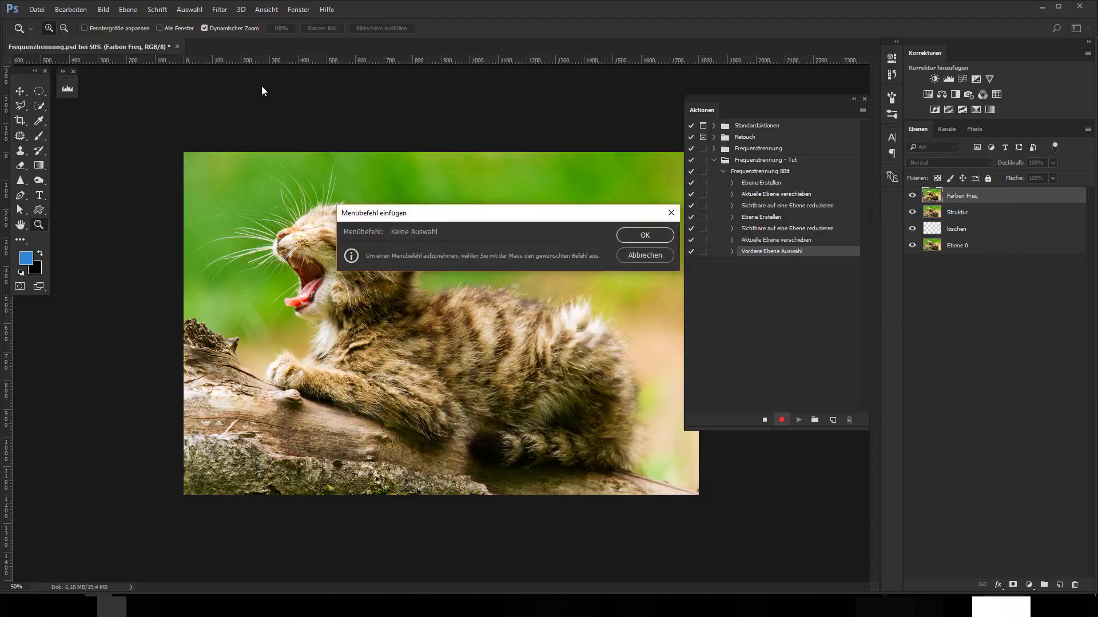
{"action": "left_click", "coordinate": [240, 10]}
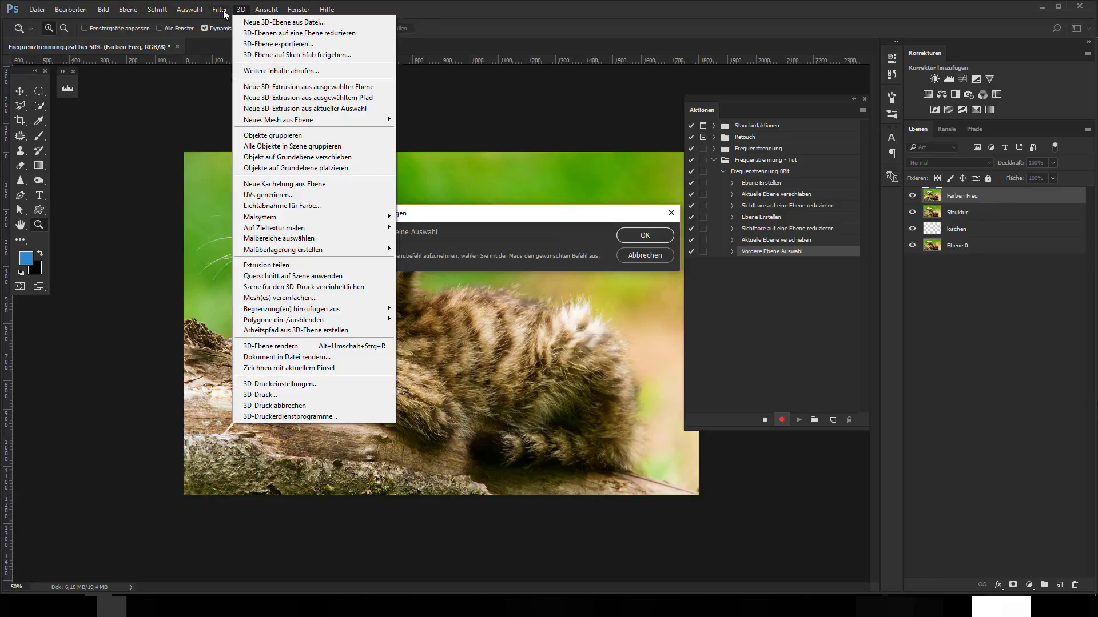
{"action": "left_click", "coordinate": [194, 135]}
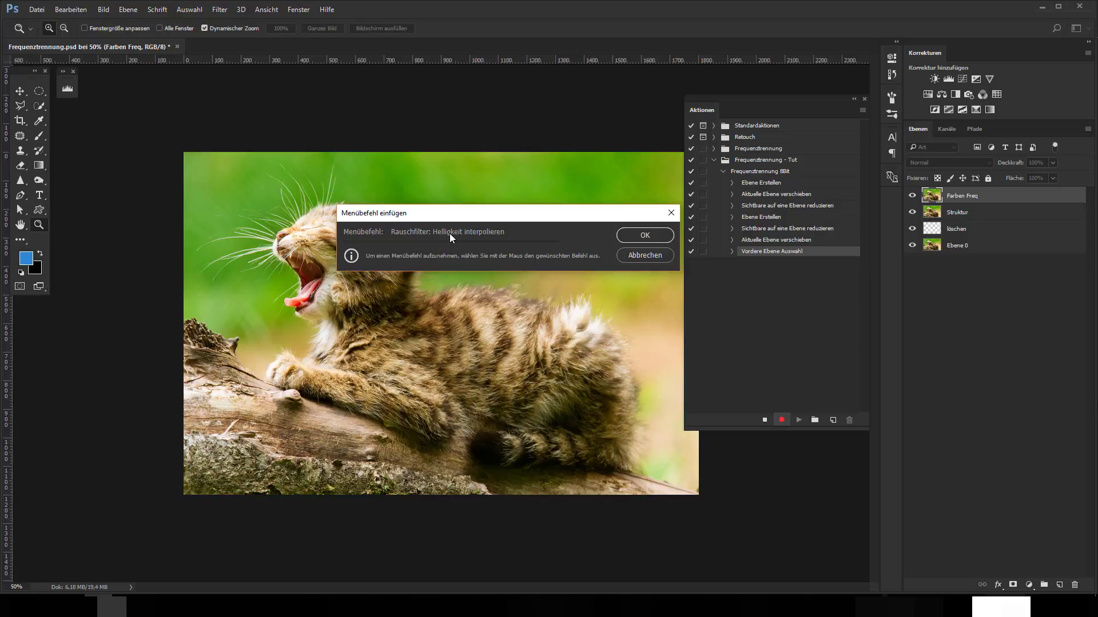
{"action": "left_click", "coordinate": [656, 235]}
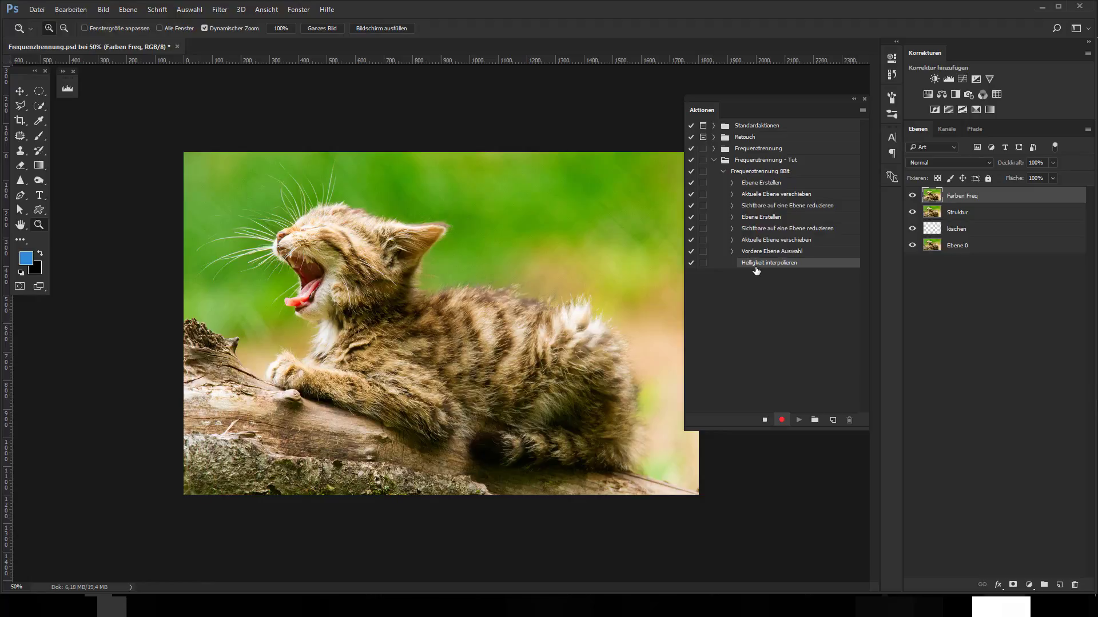
Select Struktur with Alt+, and move it up twice, above Farben Freq
{"action": "key", "text": "alt+comma"}
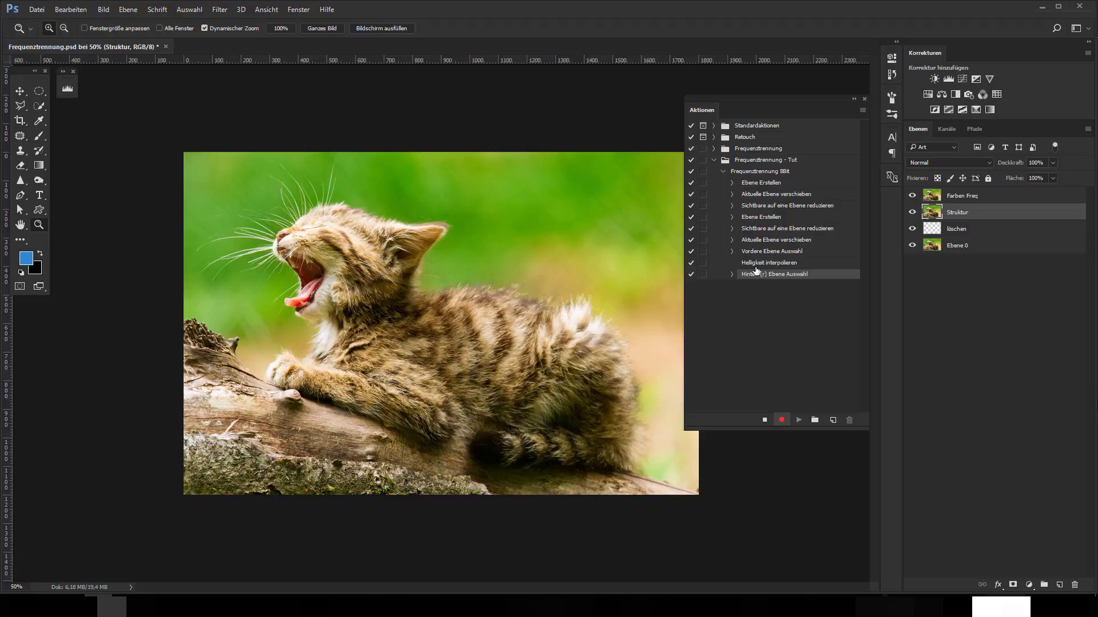
{"action": "key", "text": "ctrl+adiaeresis"}
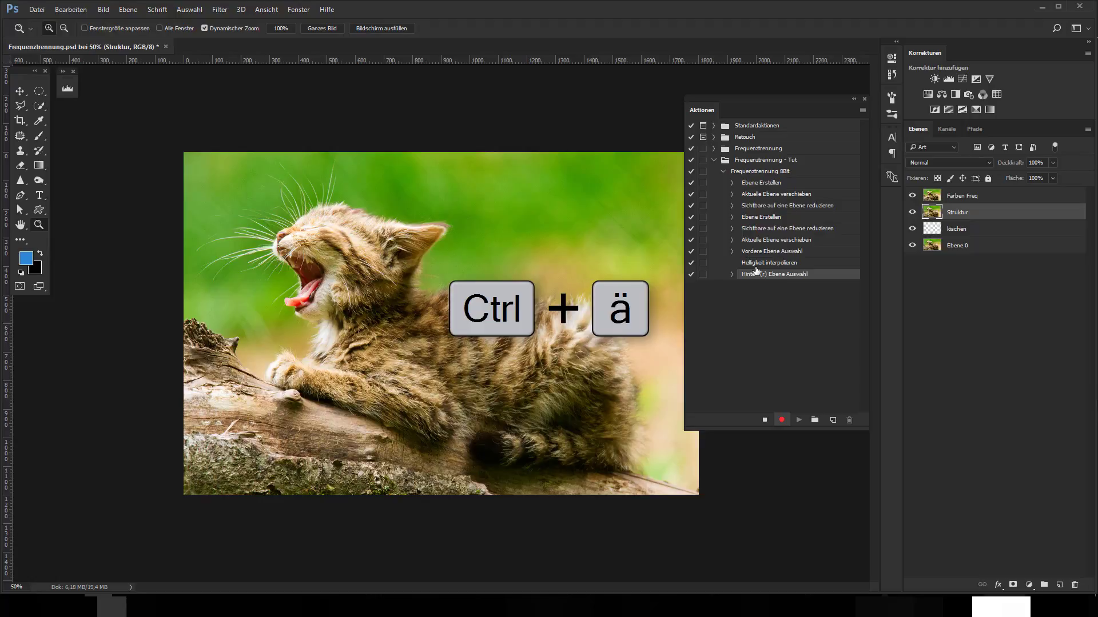
{"action": "key", "text": "ctrl+adiaeresis"}
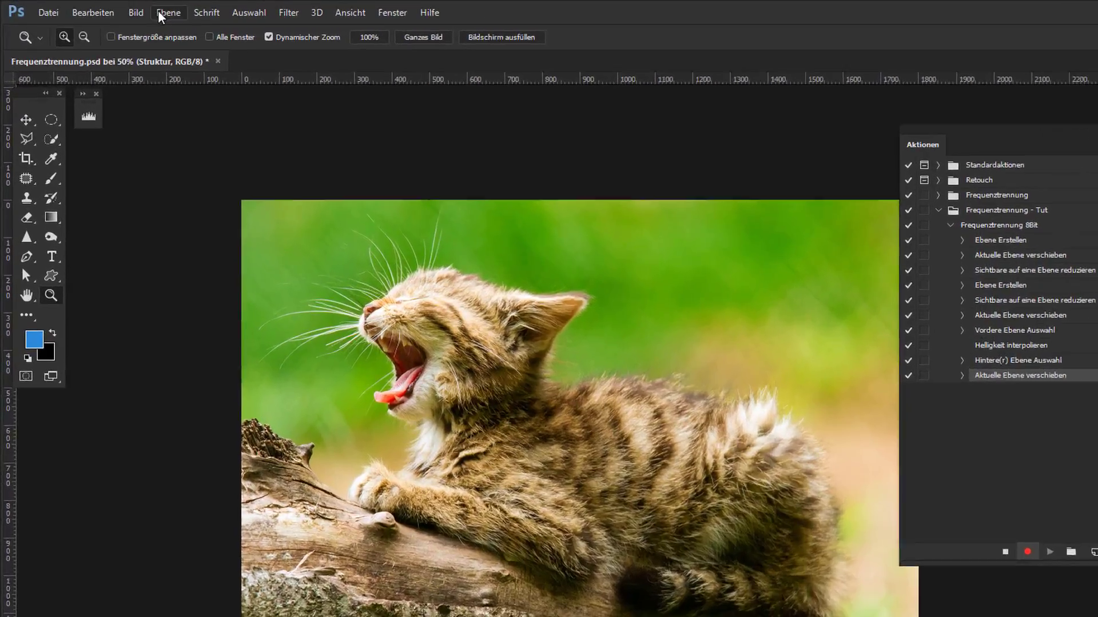
{"action": "left_click", "coordinate": [127, 10]}
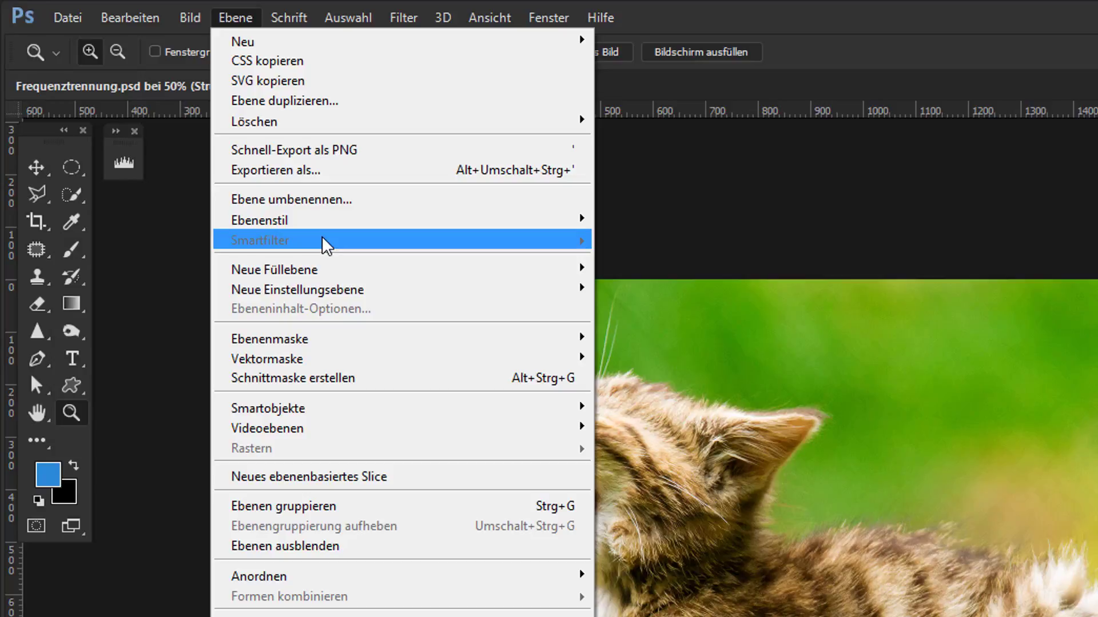
Apply Bildberechnungen to Struktur: Subtrahieren Farben Freq with Skalieren 2 and Versatz 128
{"action": "left_click", "coordinate": [152, 12]}
{"action": "left_click", "coordinate": [187, 23]}
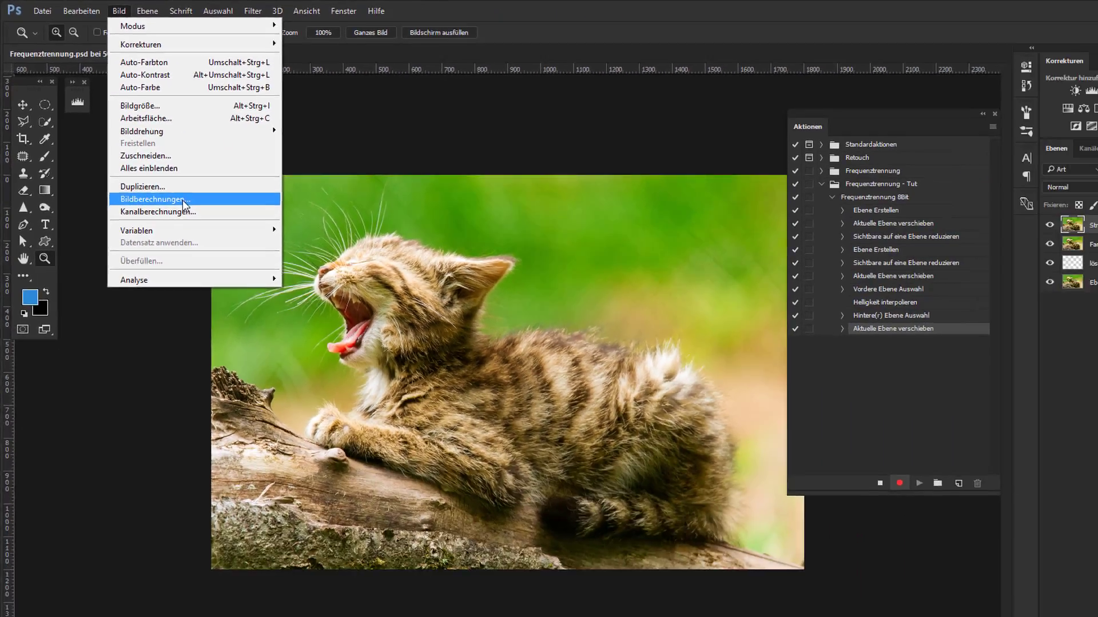
{"action": "left_click", "coordinate": [289, 319]}
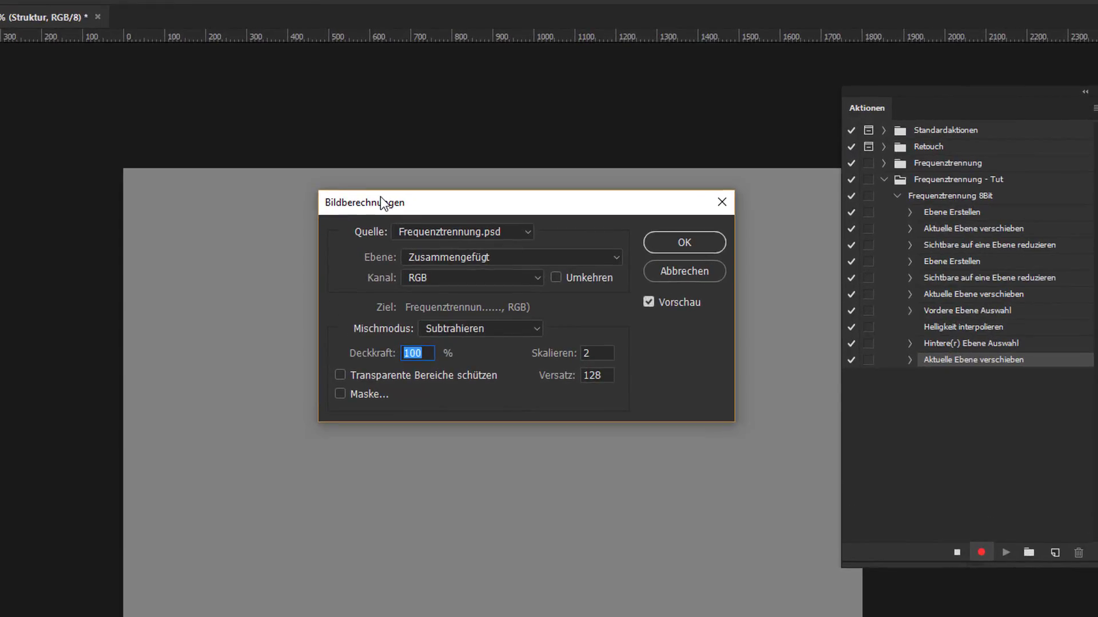
{"action": "left_click", "coordinate": [509, 262]}
{"action": "left_click", "coordinate": [509, 262]}
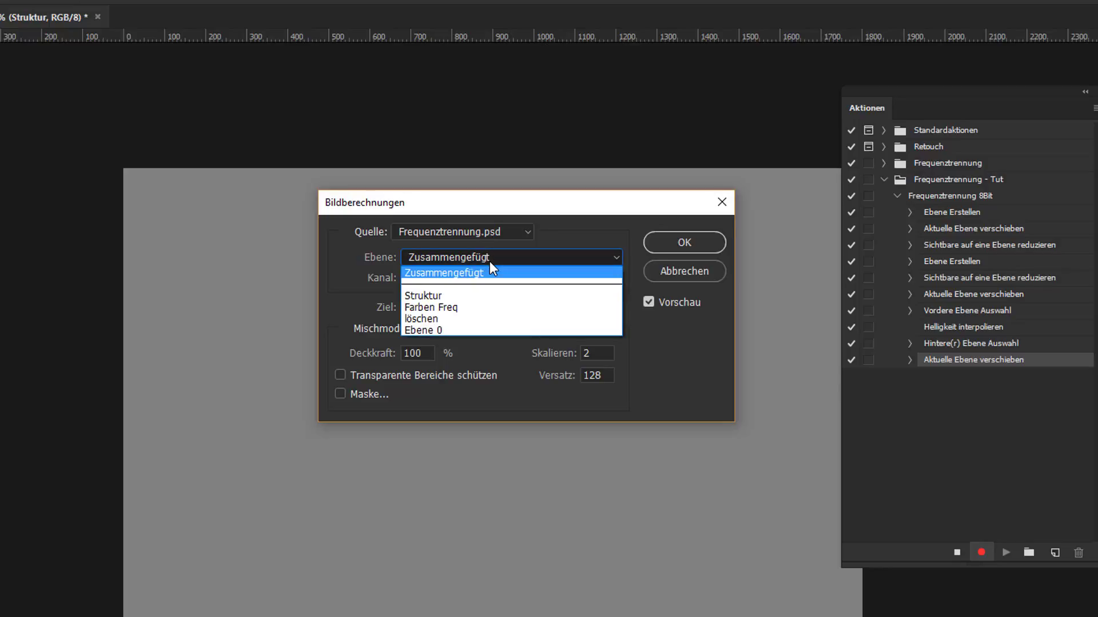
{"action": "left_click", "coordinate": [487, 309]}
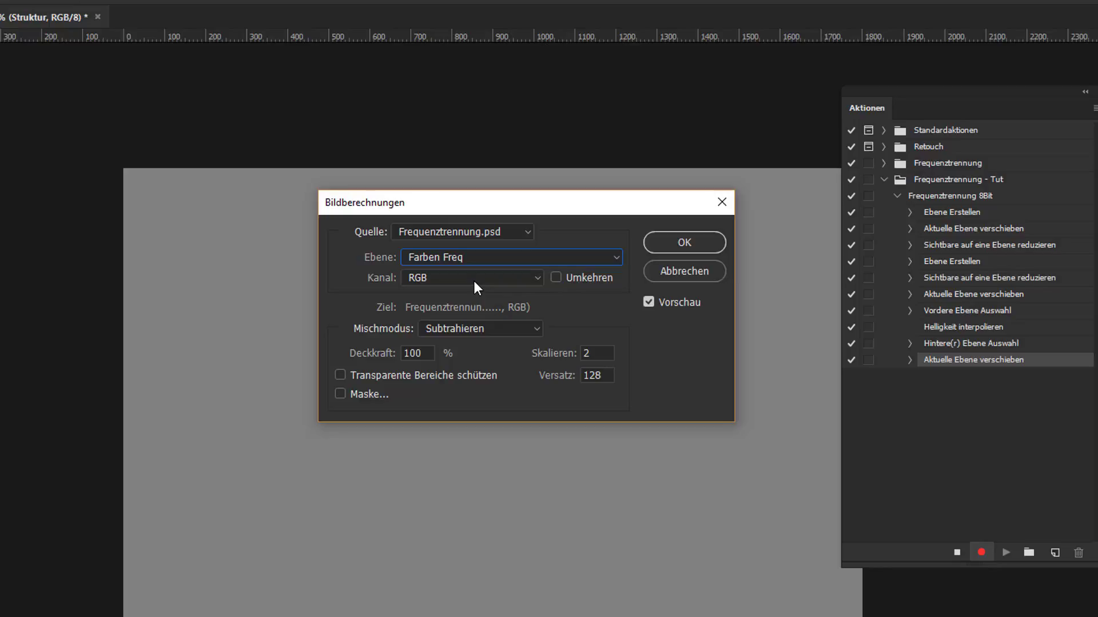
{"action": "left_click", "coordinate": [483, 332]}
{"action": "left_click", "coordinate": [483, 330]}
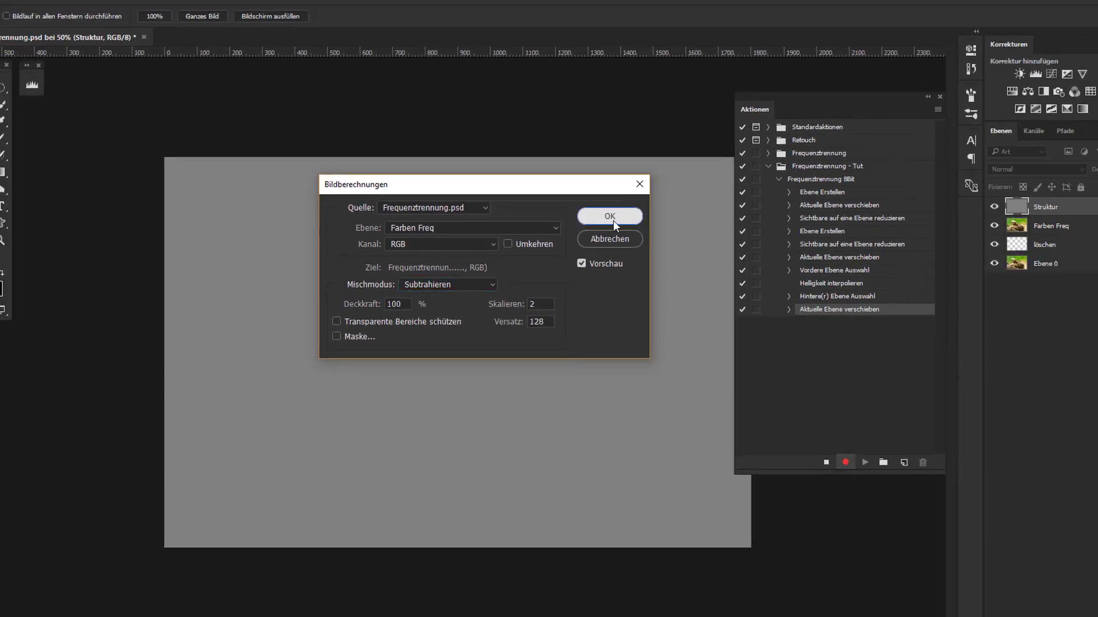
{"action": "left_click", "coordinate": [688, 248]}
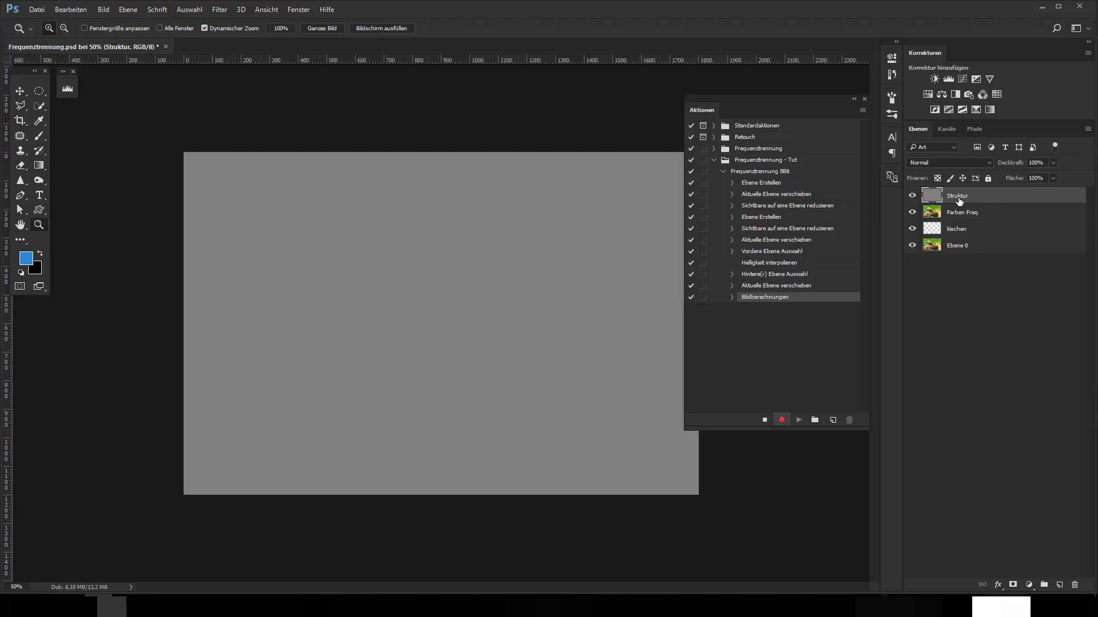
Set Struktur's blend mode to Lineares Licht through its Fülloptionen
{"action": "left_click", "coordinate": [955, 163]}
{"action": "right_click", "coordinate": [956, 200]}
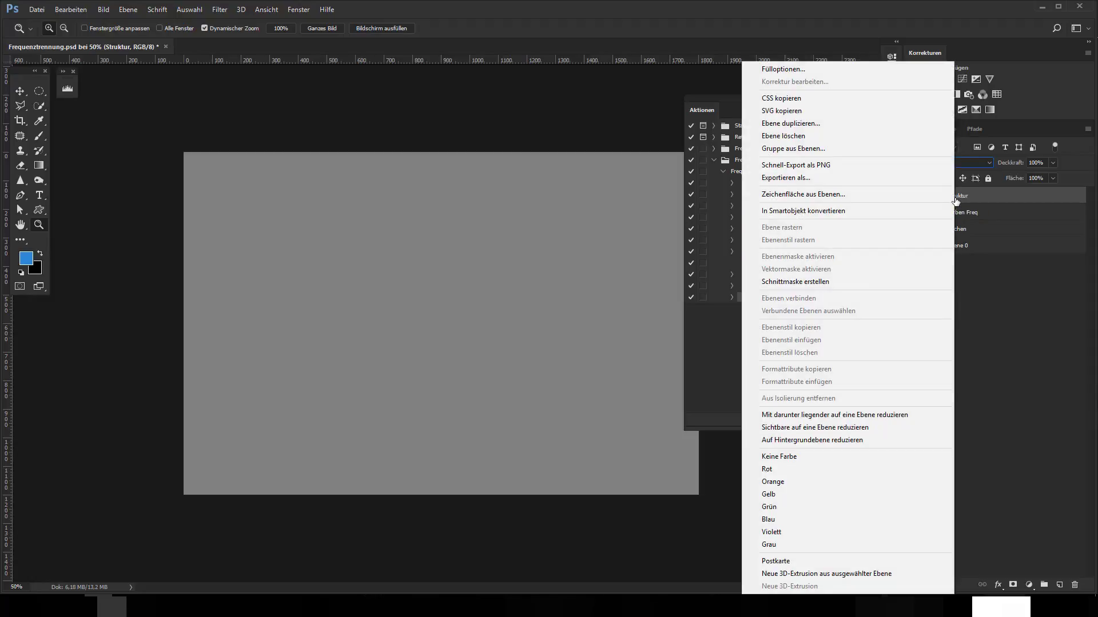
{"action": "left_click", "coordinate": [845, 68]}
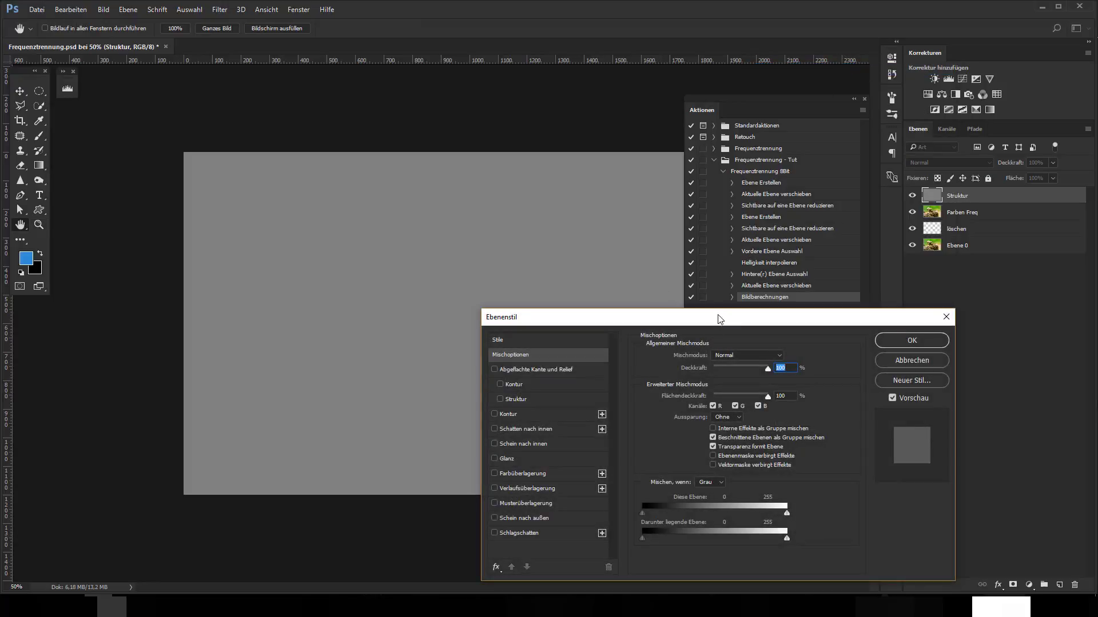
{"action": "left_click", "coordinate": [721, 194]}
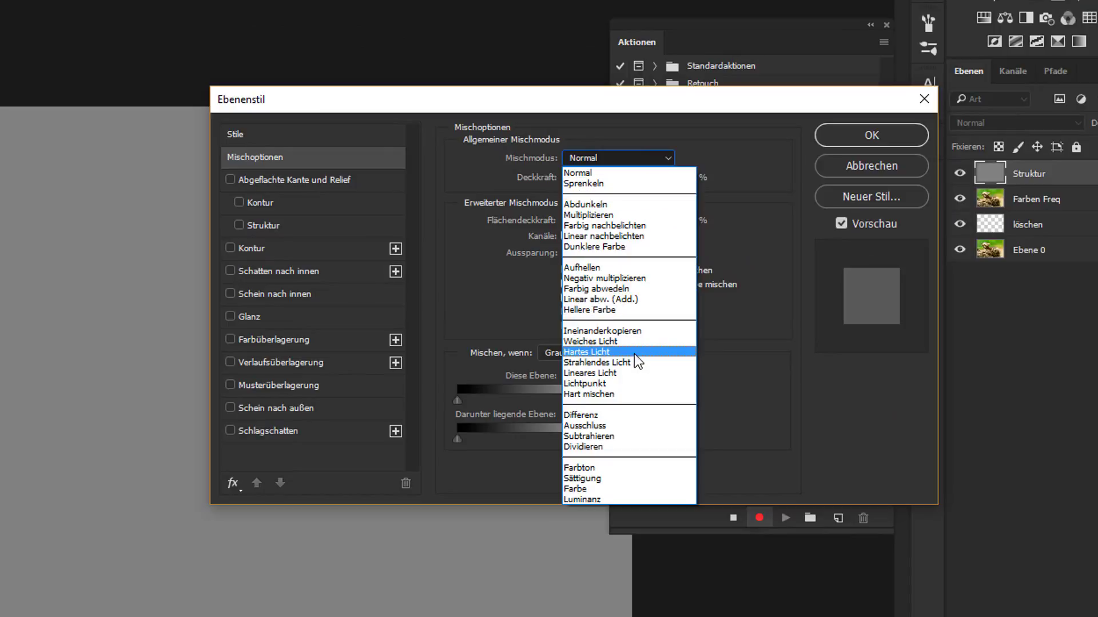
{"action": "left_click", "coordinate": [631, 373]}
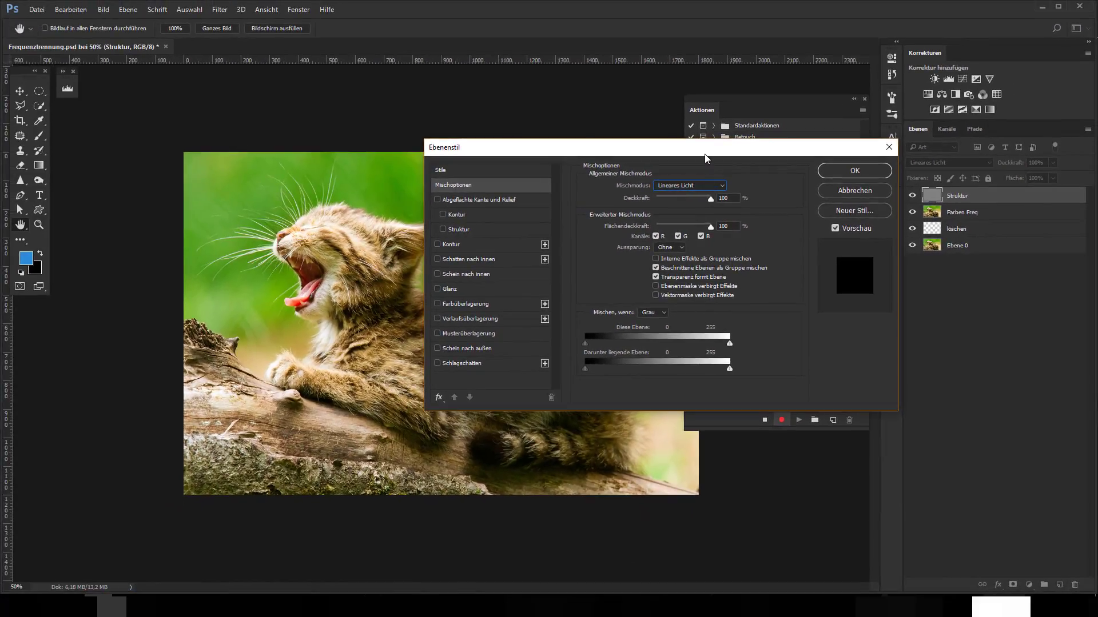
{"action": "left_click_drag", "start_coordinate": [706, 154], "coordinate": [694, 203]}
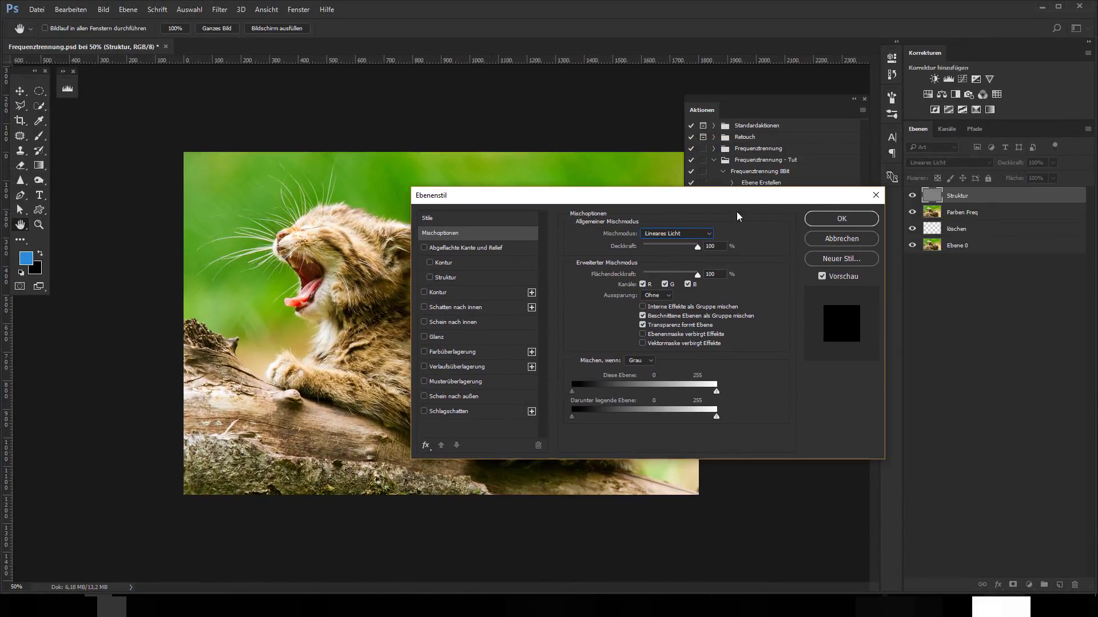
{"action": "left_click", "coordinate": [839, 220]}
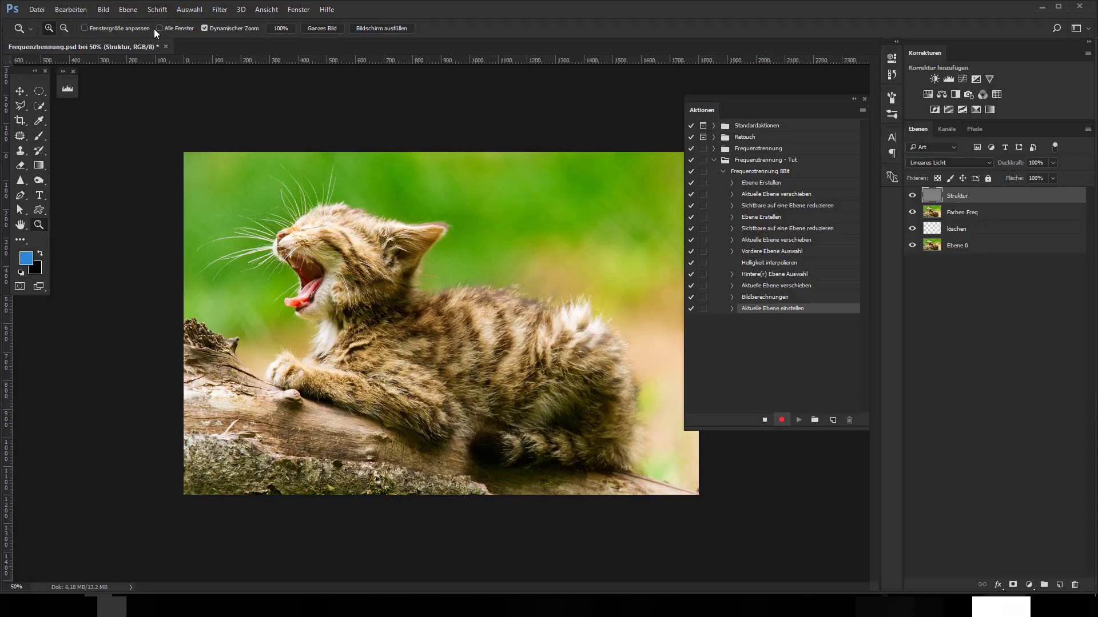
Open the Ebene menu to reach the Neue Einstellungsebene submenu
{"action": "left_click", "coordinate": [124, 10]}
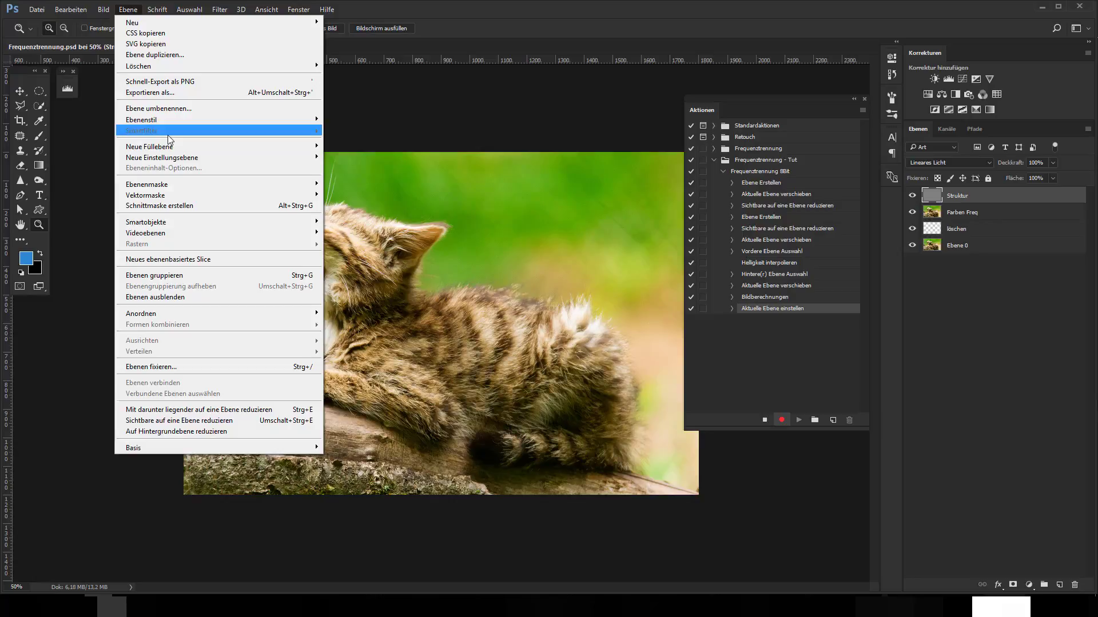
{"action": "mouse_move", "coordinate": [161, 158]}
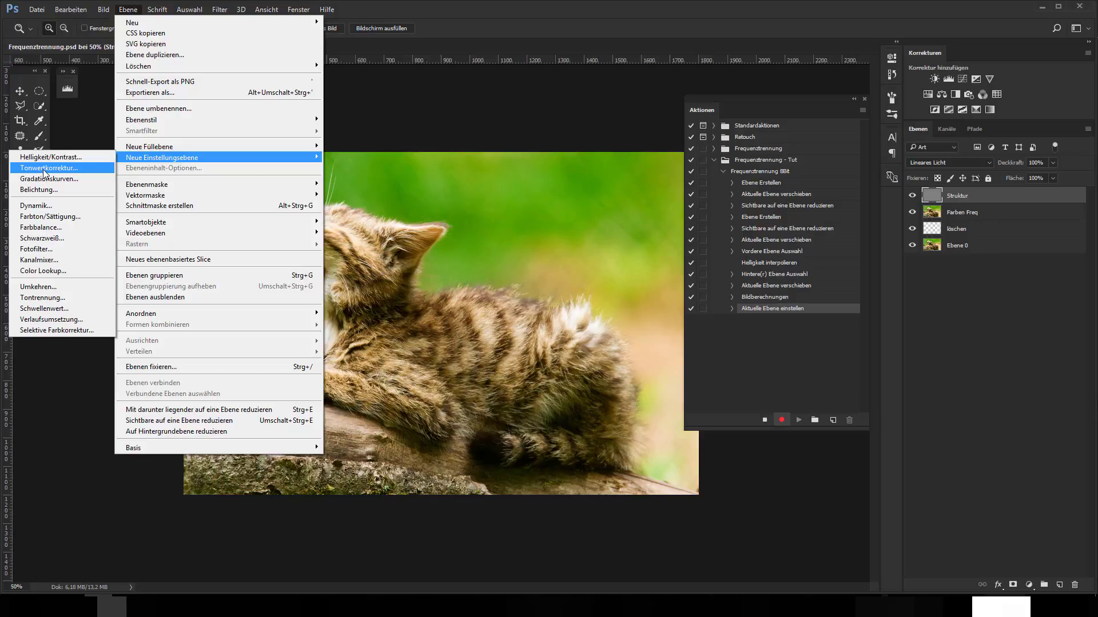
Create a Tonwertkorrektur adjustment layer and clip it to Struktur
{"action": "left_click", "coordinate": [45, 168]}
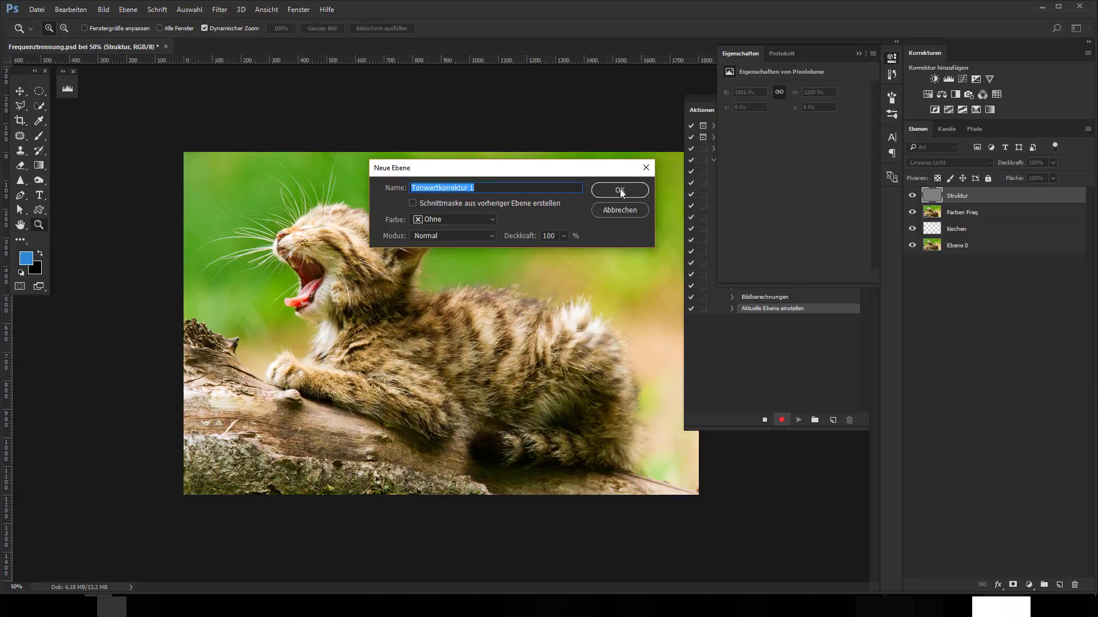
{"action": "left_click", "coordinate": [509, 203]}
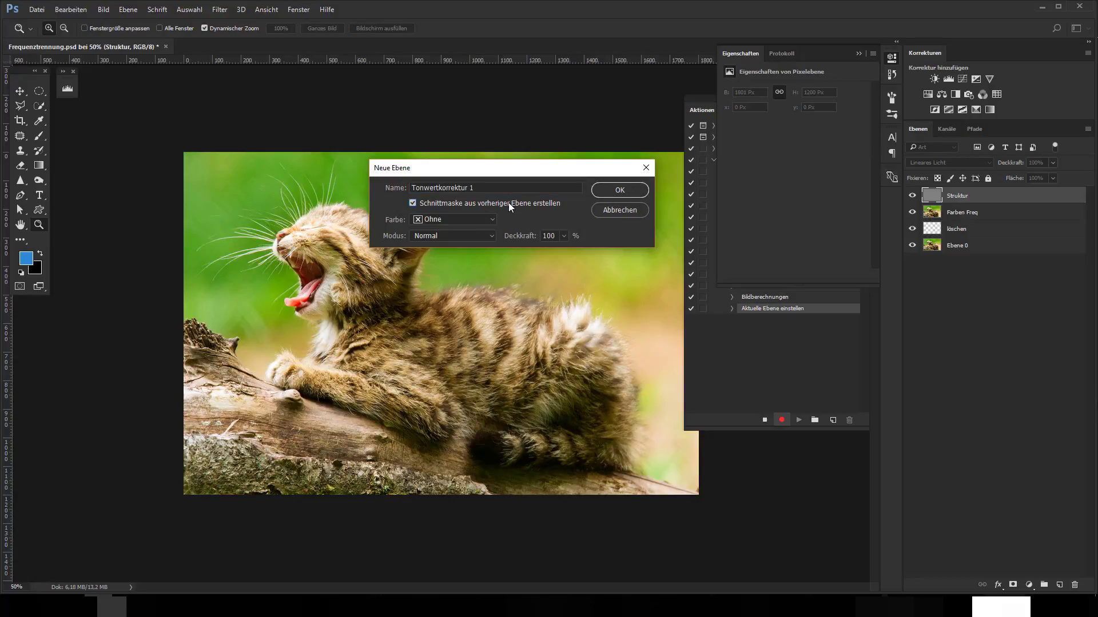
{"action": "left_click", "coordinate": [619, 189]}
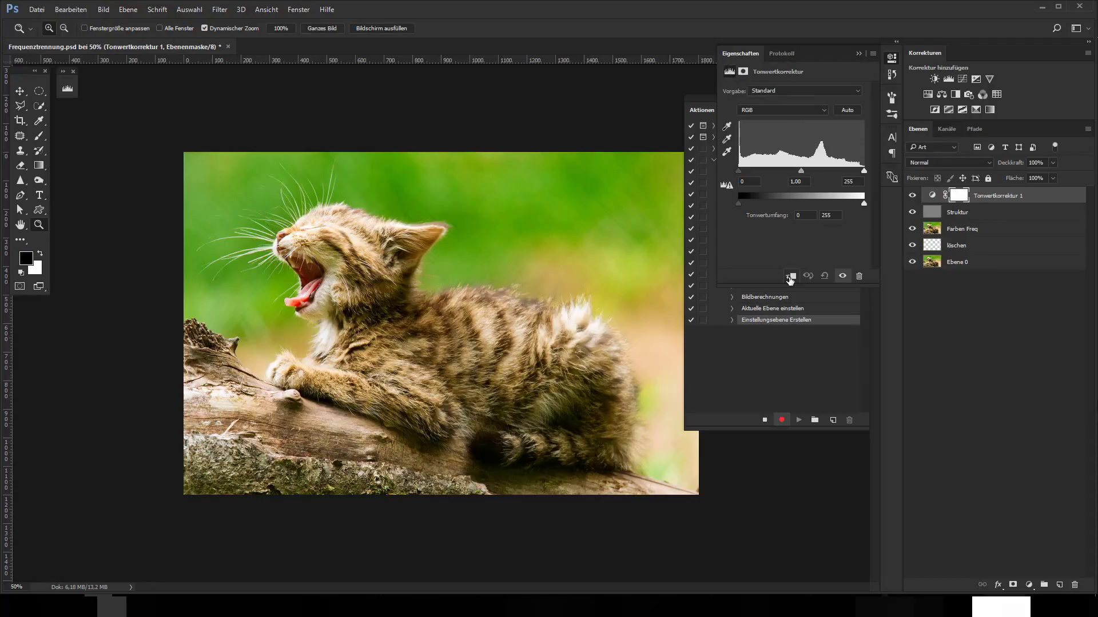
{"action": "left_click", "coordinate": [790, 276]}
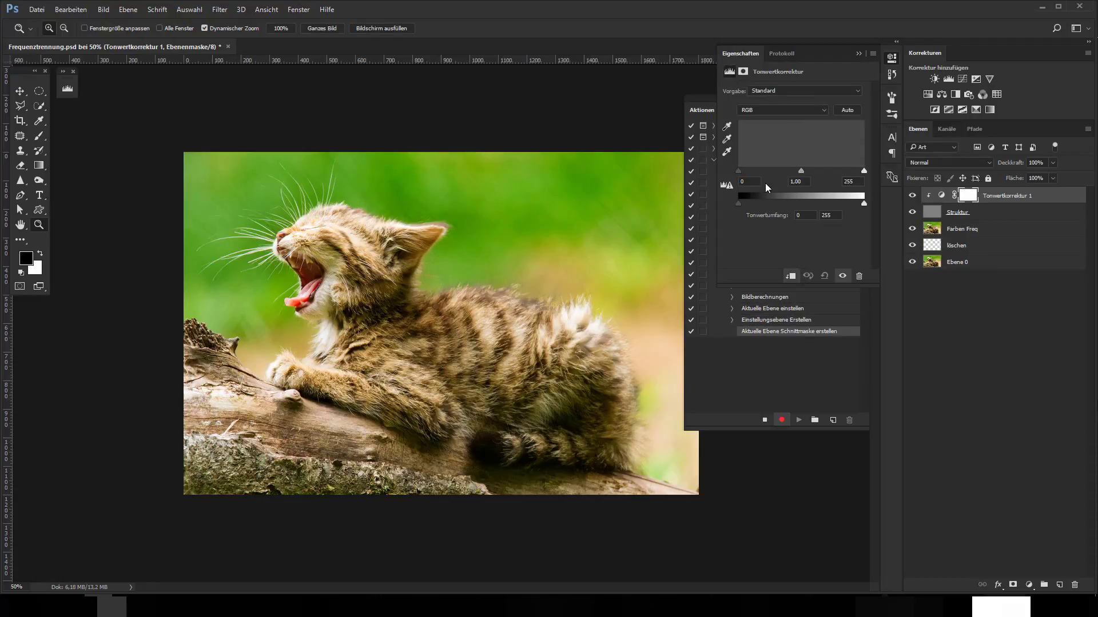
{"action": "left_click", "coordinate": [749, 181]}
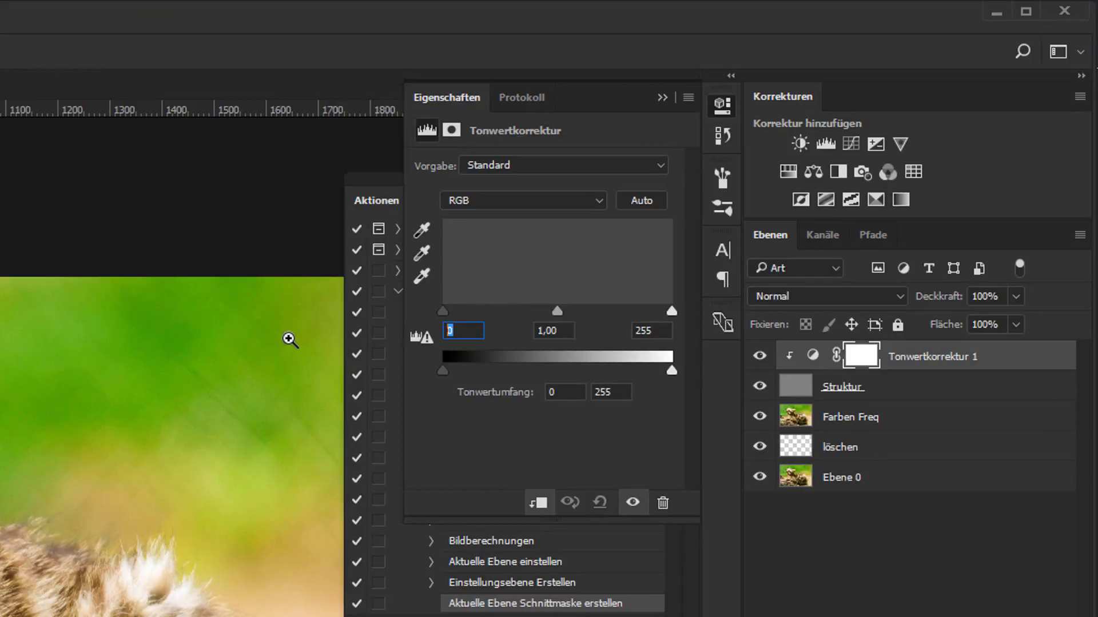
Enter 110 as the black input and 150 as the white input of Tonwertkorrektur 1
{"action": "type", "text": "110"}
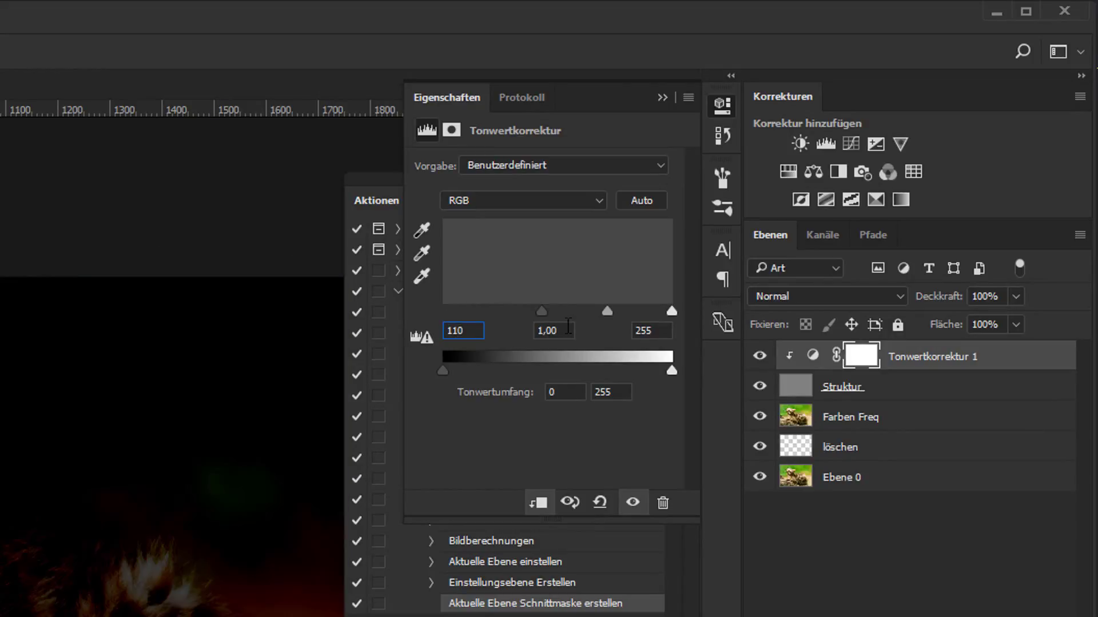
{"action": "left_click", "coordinate": [663, 331]}
{"action": "type", "text": "1"}
{"action": "type", "text": "50"}
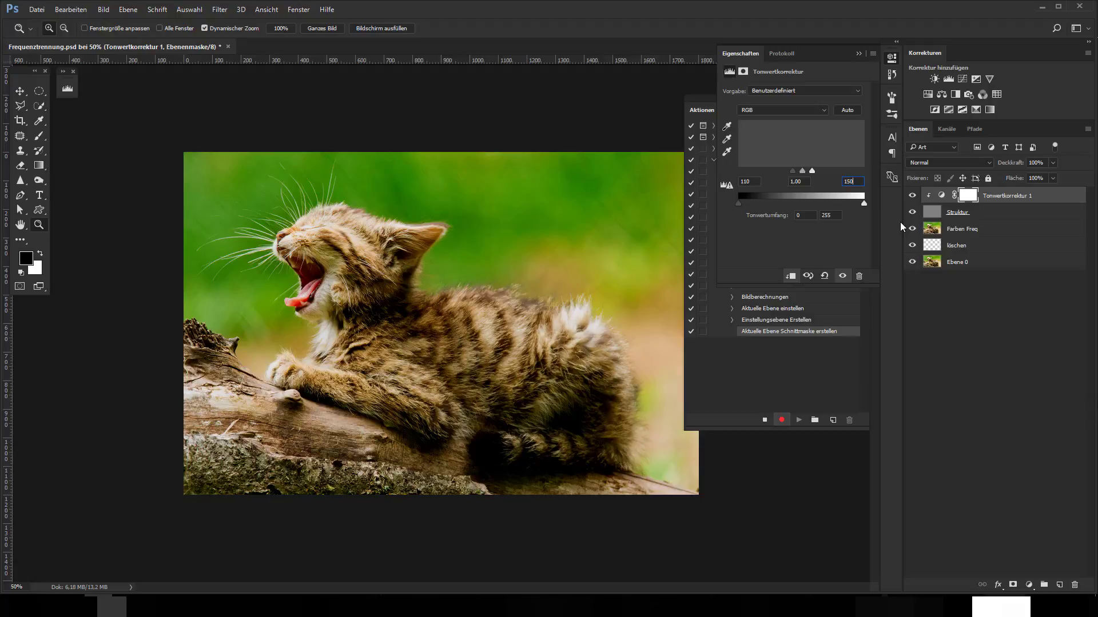
Hide Tonwertkorrektur 1 and extend the layer selection down to Struktur and Farben Freq
{"action": "left_click", "coordinate": [859, 54]}
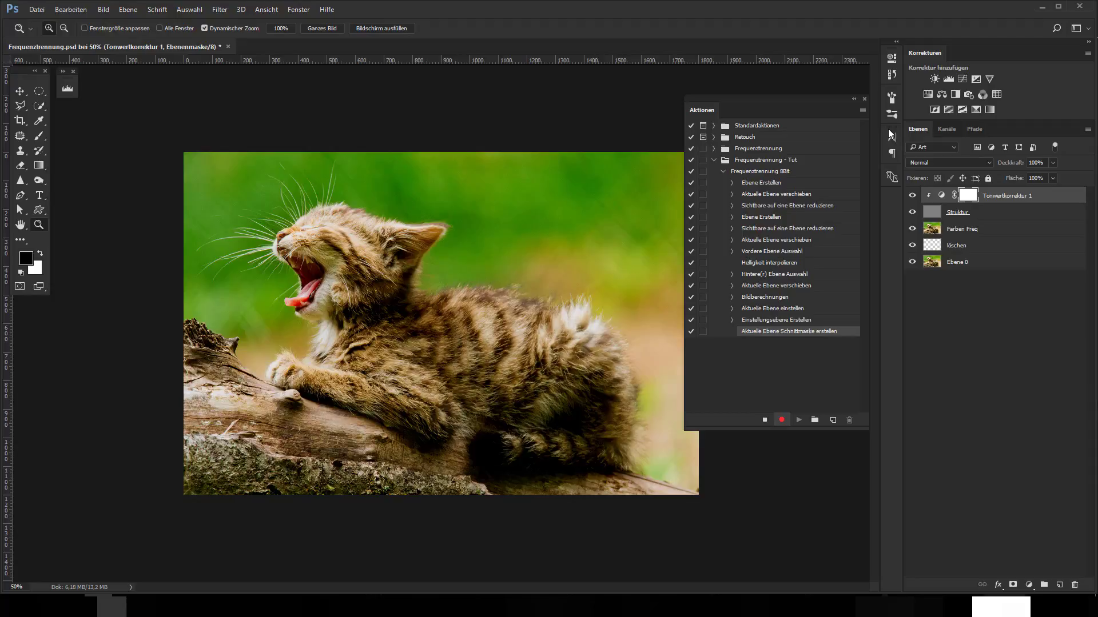
{"action": "left_click", "coordinate": [912, 196]}
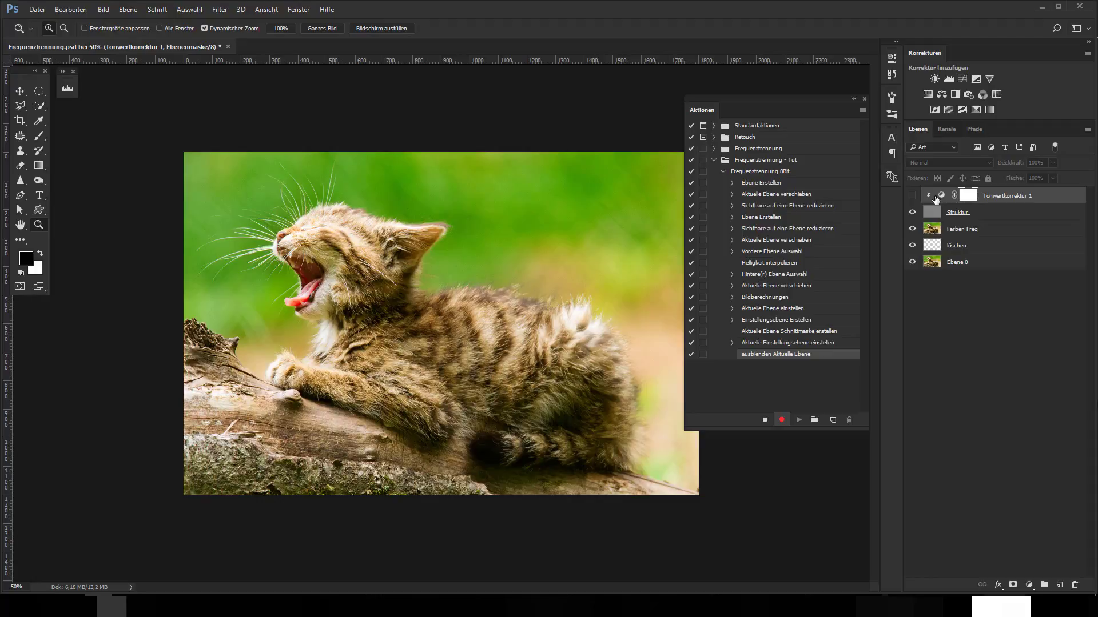
{"action": "key", "text": "alt+shift+semicolon"}
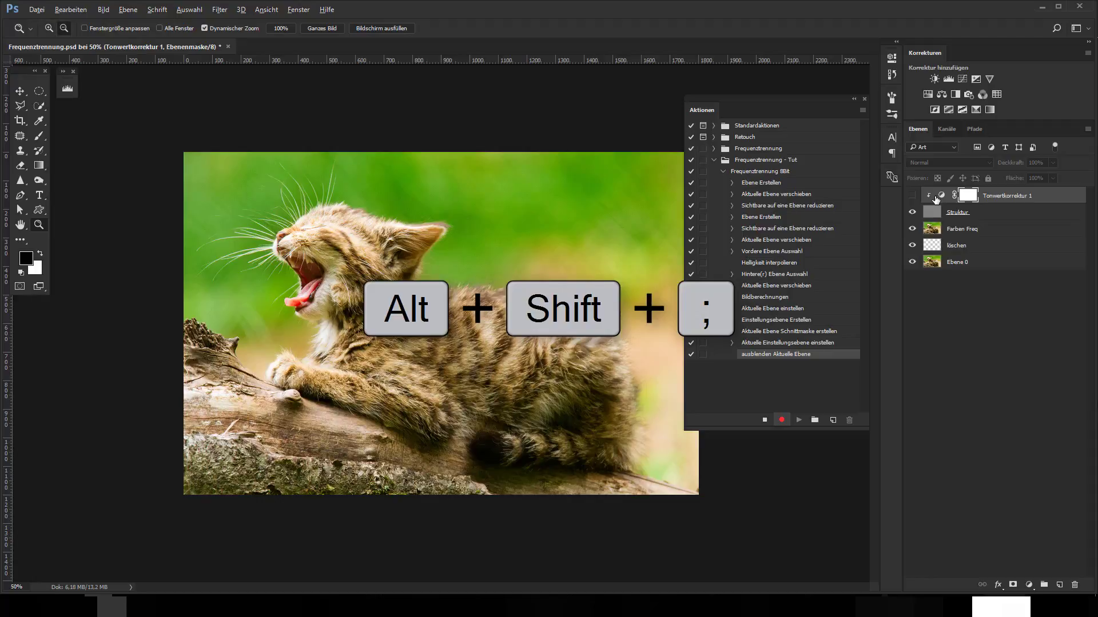
{"action": "key", "text": "alt+shift+semicolon"}
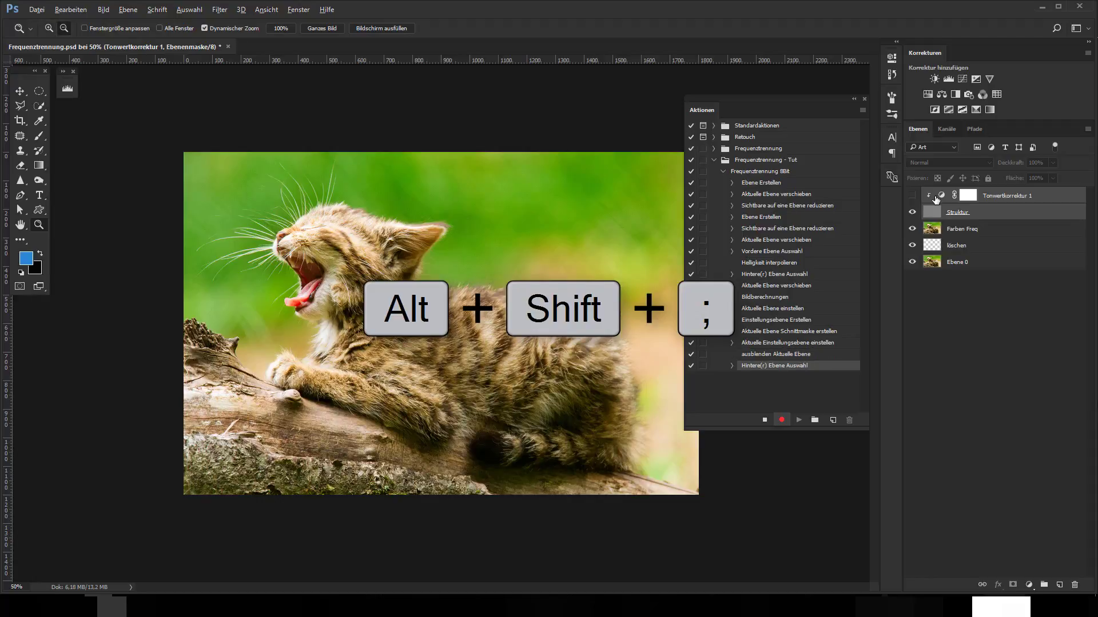
{"action": "key", "text": "alt+shift+semicolon"}
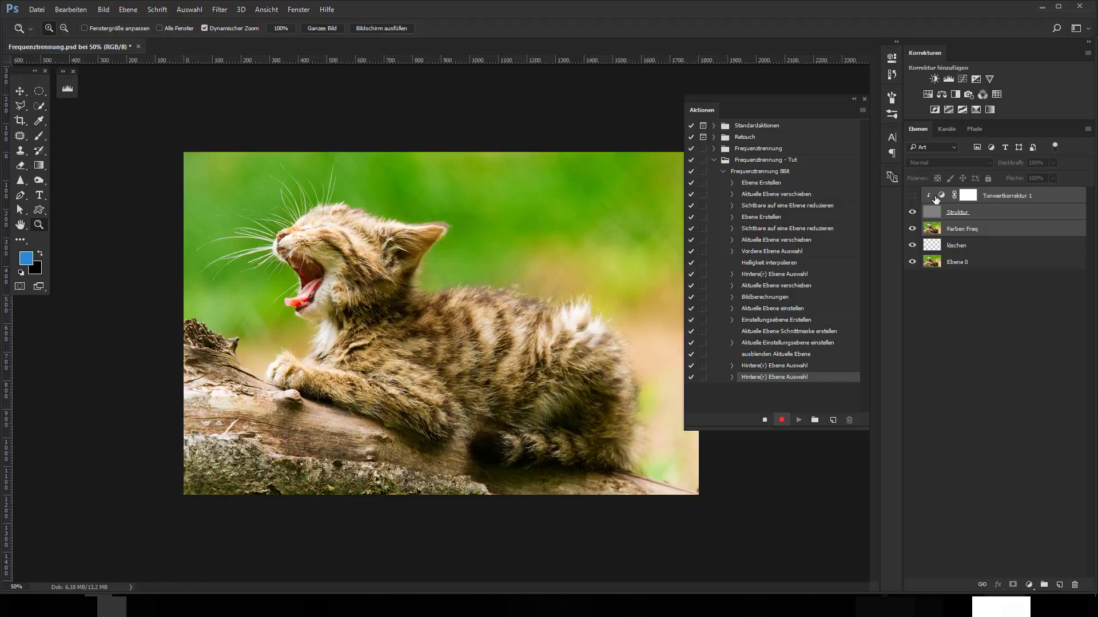
Group the three selected layers into a new group named 'Frquenztrennung 8Bit'
{"action": "key", "text": "alt"}
{"action": "left_click", "coordinate": [1043, 585], "text": "alt"}
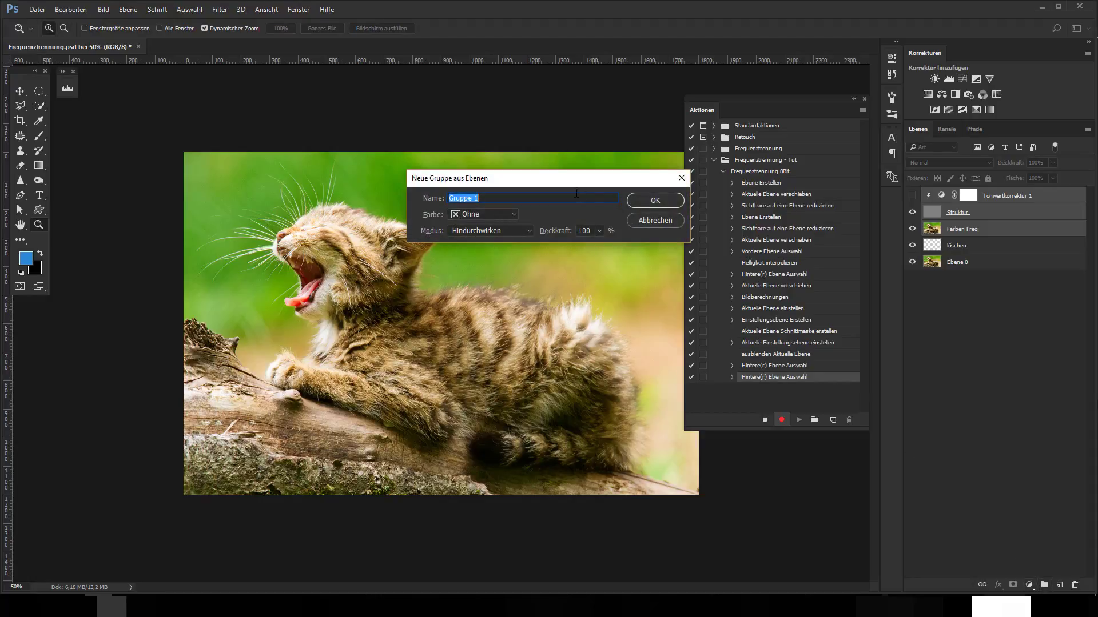
{"action": "type", "text": "F"}
{"action": "type", "text": "rw"}
{"action": "key", "text": "BackSpace"}
{"action": "key", "text": "BackSpace"}
{"action": "type", "text": "qu"}
{"action": "type", "text": "enztrenn"}
{"action": "type", "text": "ung 8"}
{"action": "type", "text": "B"}
{"action": "left_click", "coordinate": [655, 201]}
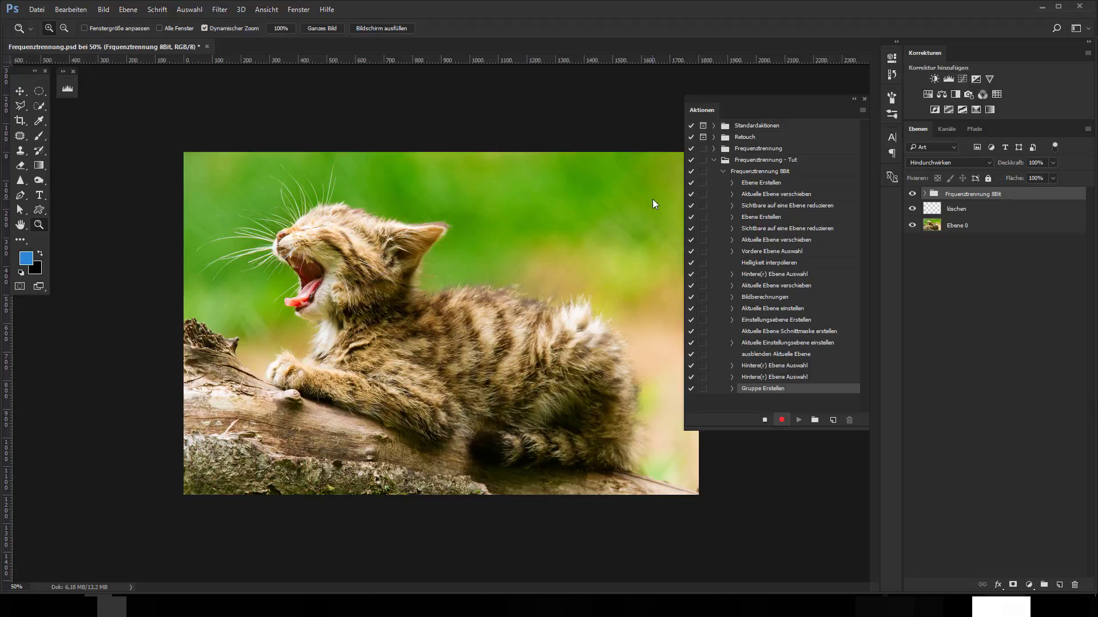
Rename the 'Farben Freq' layer in the Frequenztrennung 8Bit group to 'Farben' while recording
{"action": "left_click", "coordinate": [926, 194]}
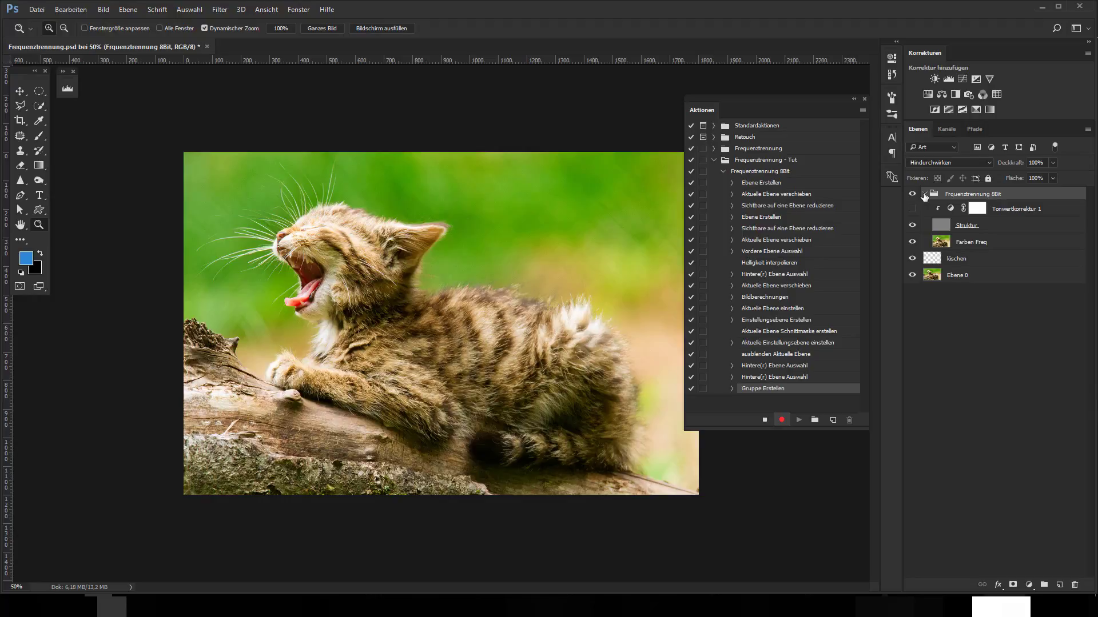
{"action": "left_click", "coordinate": [974, 246]}
{"action": "double_click", "coordinate": [974, 242]}
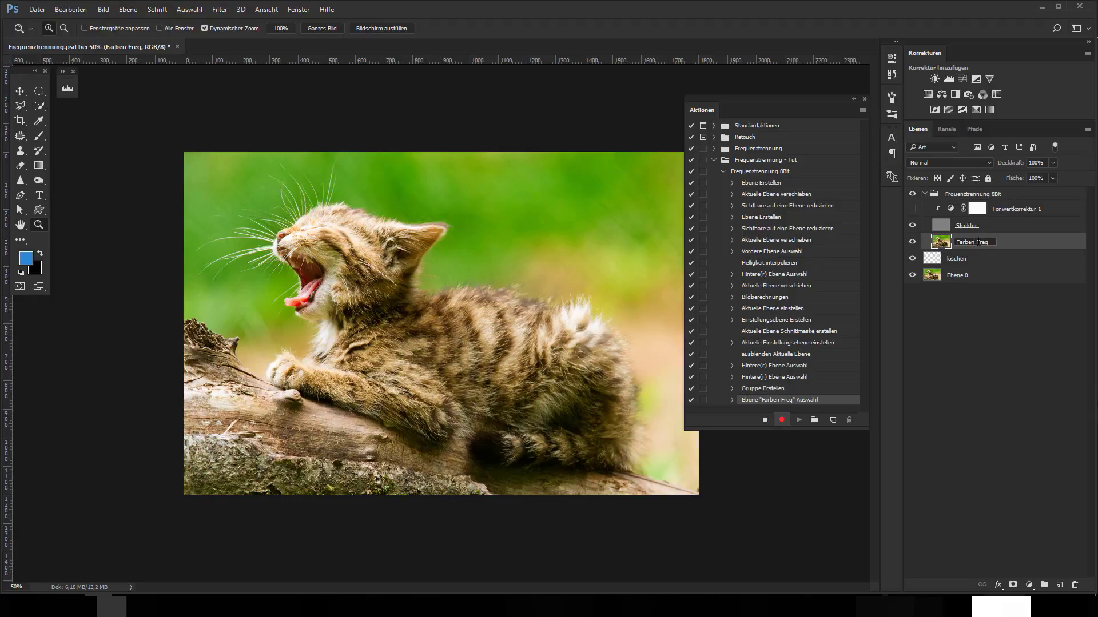
{"action": "left_click_drag", "start_coordinate": [976, 242], "coordinate": [997, 242]}
{"action": "key", "text": "BackSpace"}
{"action": "key", "text": "Return"}
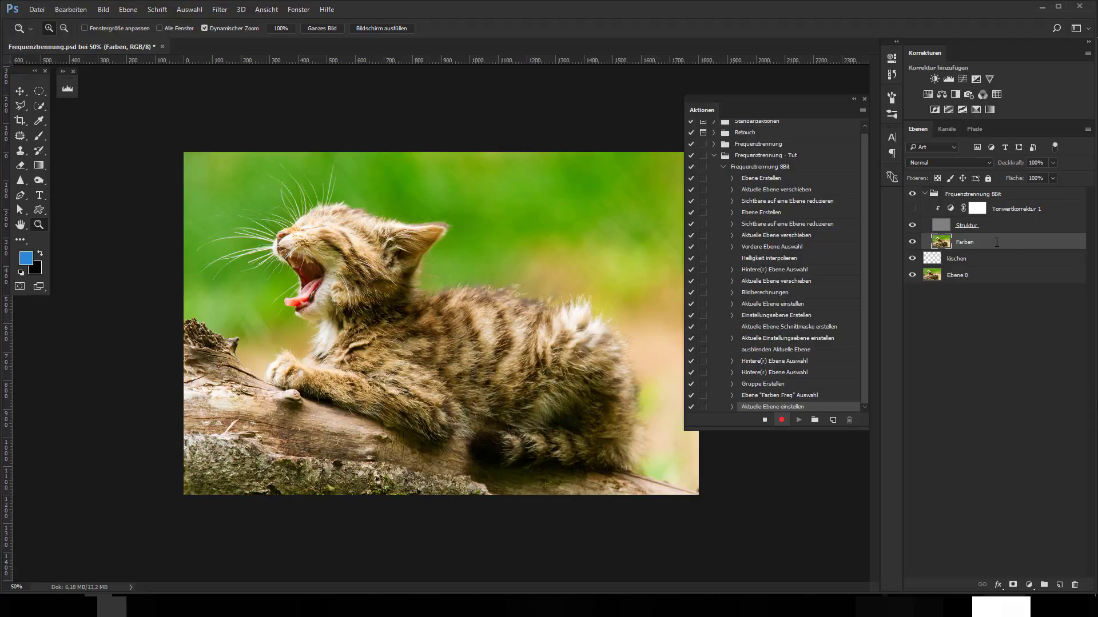
Record making the Struktur layer active with Alt+[ / Alt+] and selecting the Clone Stamp tool
{"action": "key", "text": "alt+bracketleft"}
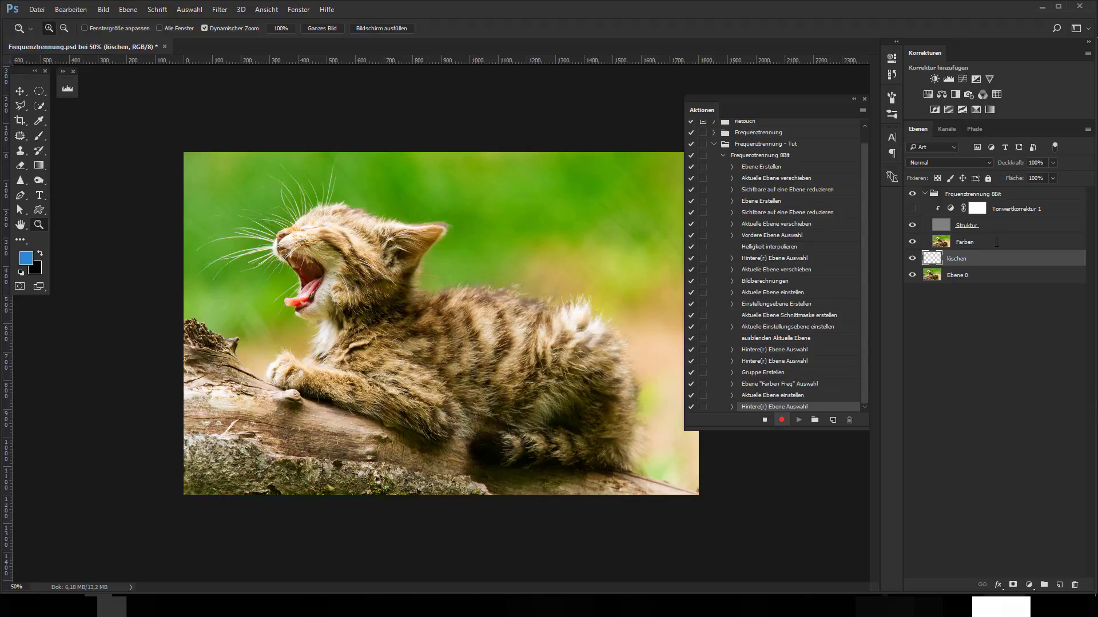
{"action": "key", "text": "alt+bracketright"}
{"action": "key", "text": "alt+bracketright"}
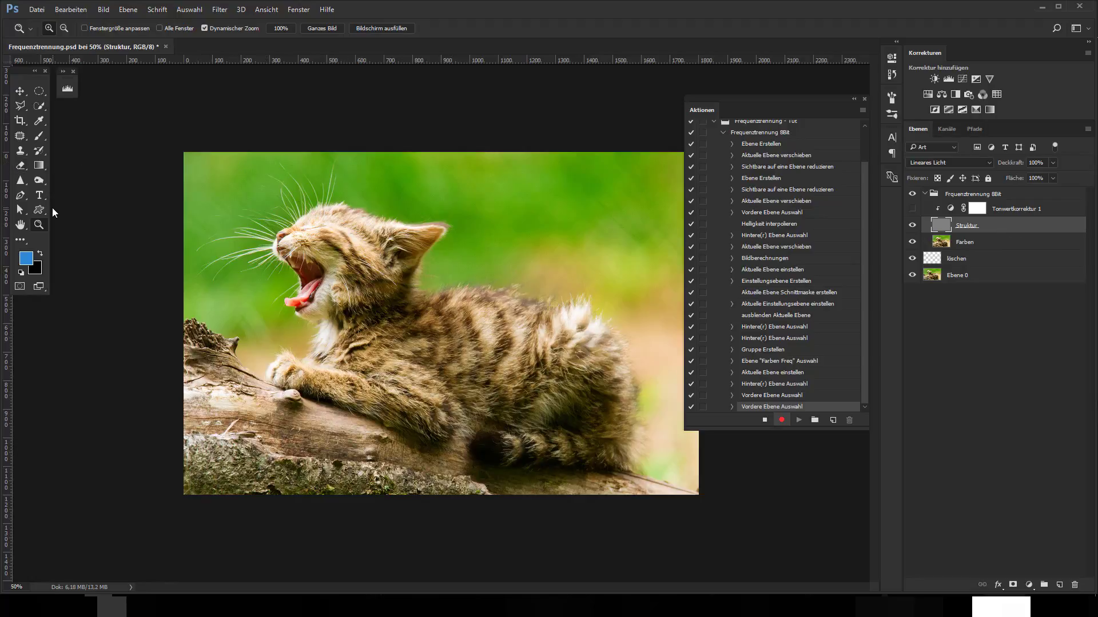
{"action": "key", "text": "s"}
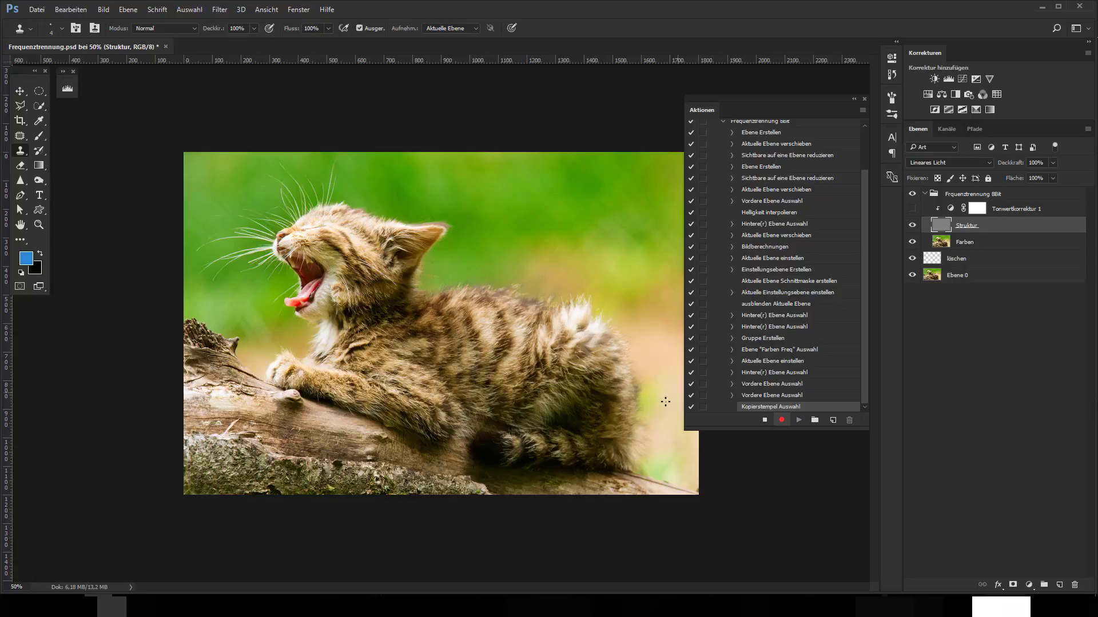
Stop recording, delete the extra 'Vordere Ebene Auswahl' step, and collapse the Frequenztrennung 8Bit action
{"action": "left_click", "coordinate": [765, 423]}
{"action": "left_click", "coordinate": [764, 385]}
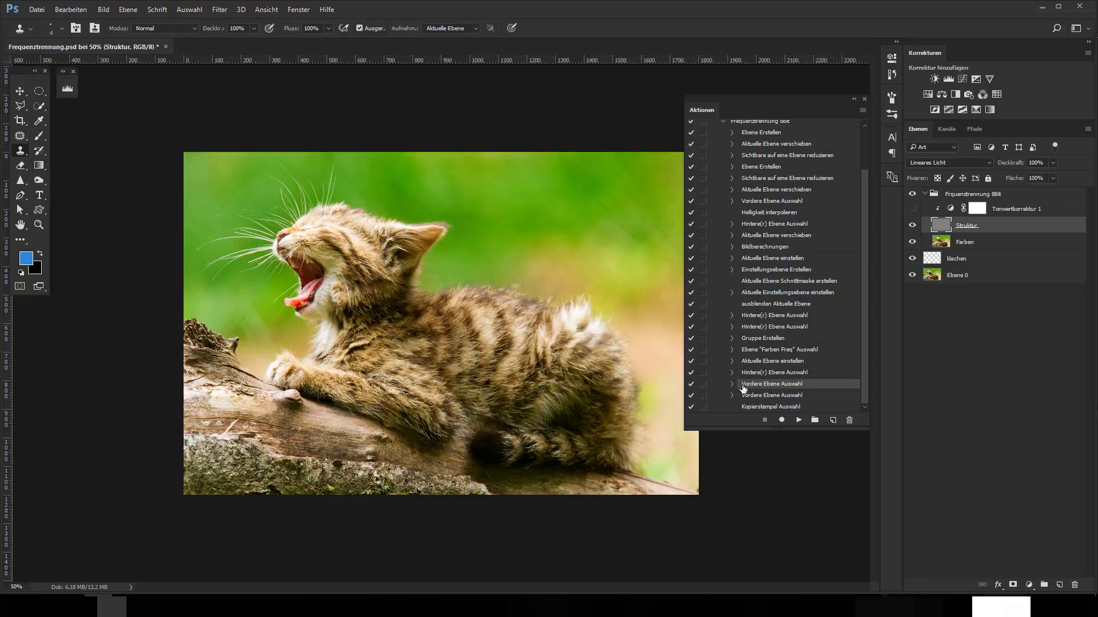
{"action": "left_click_drag", "start_coordinate": [752, 388], "coordinate": [849, 421]}
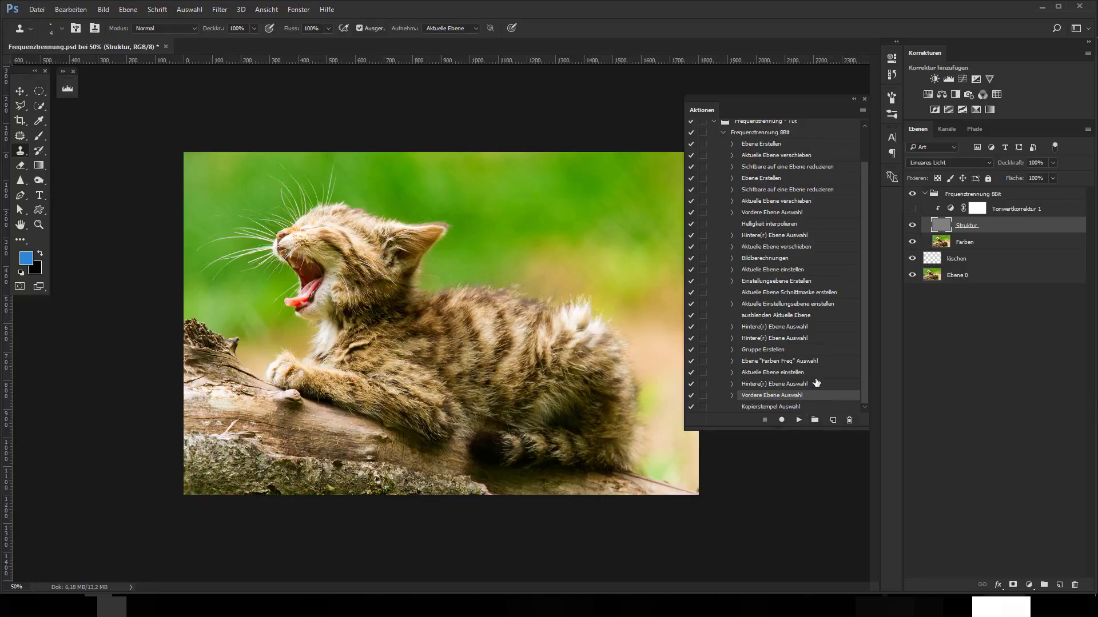
{"action": "scroll", "coordinate": [815, 386], "scroll_direction": "up", "scroll_amount": 3}
{"action": "left_click", "coordinate": [725, 172]}
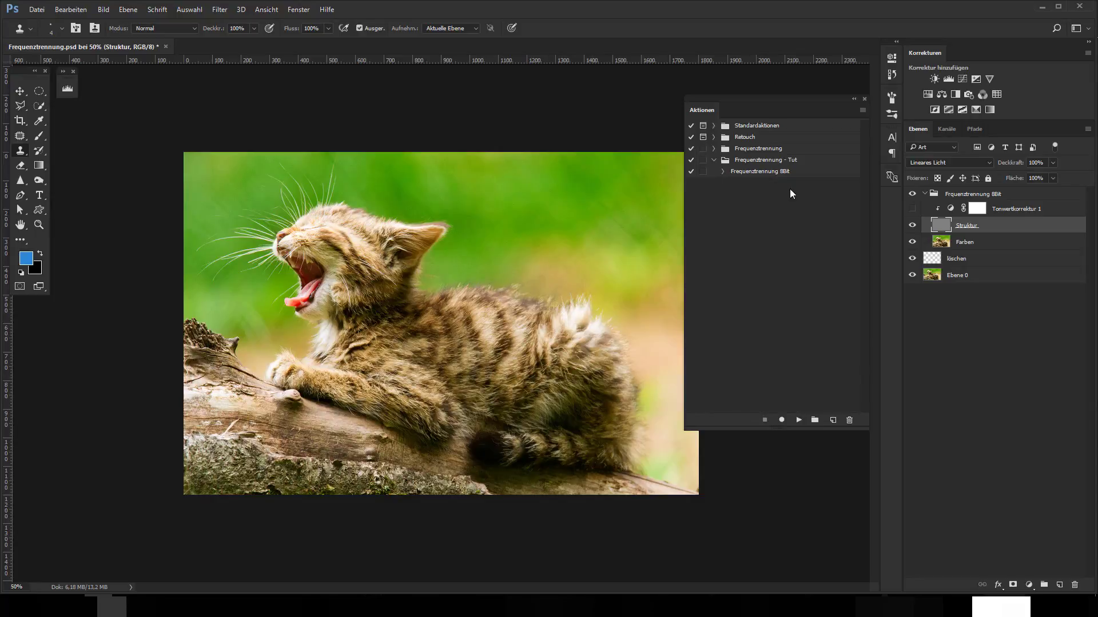
Delete the löschen layer and the Frequenztrennung 8Bit group, leaving only Ebene 0
{"action": "left_click", "coordinate": [937, 259]}
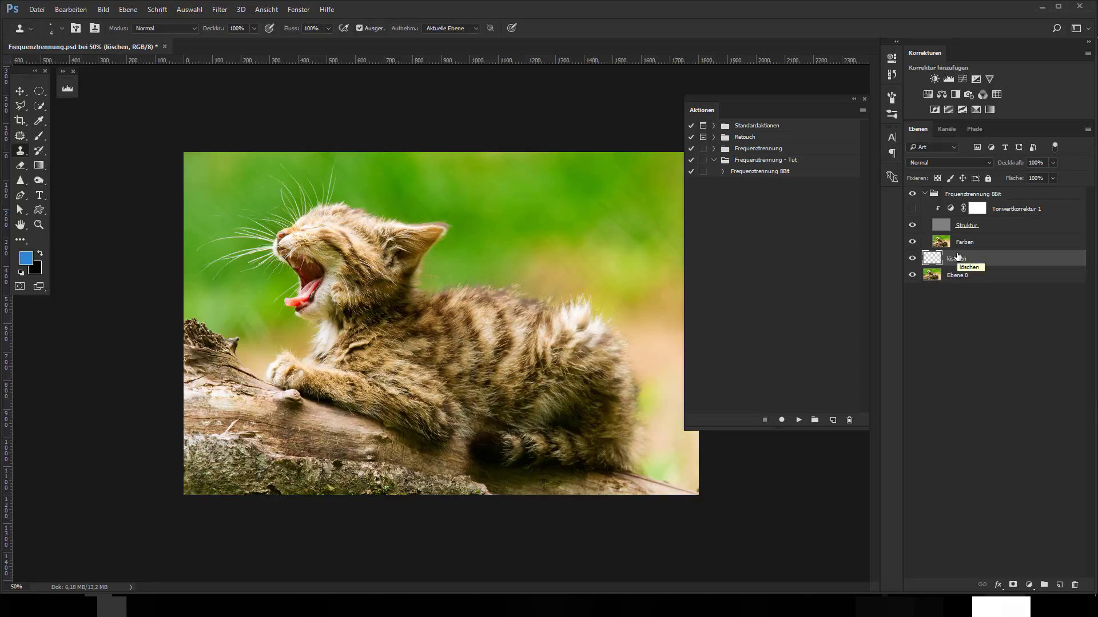
{"action": "key", "text": "Delete"}
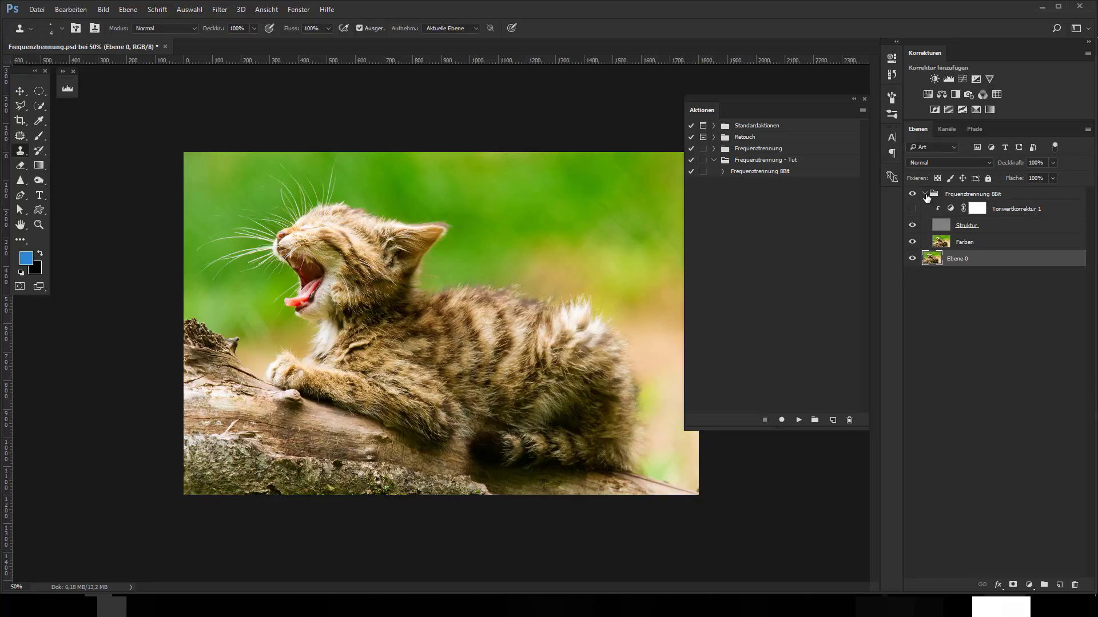
{"action": "left_click", "coordinate": [925, 194]}
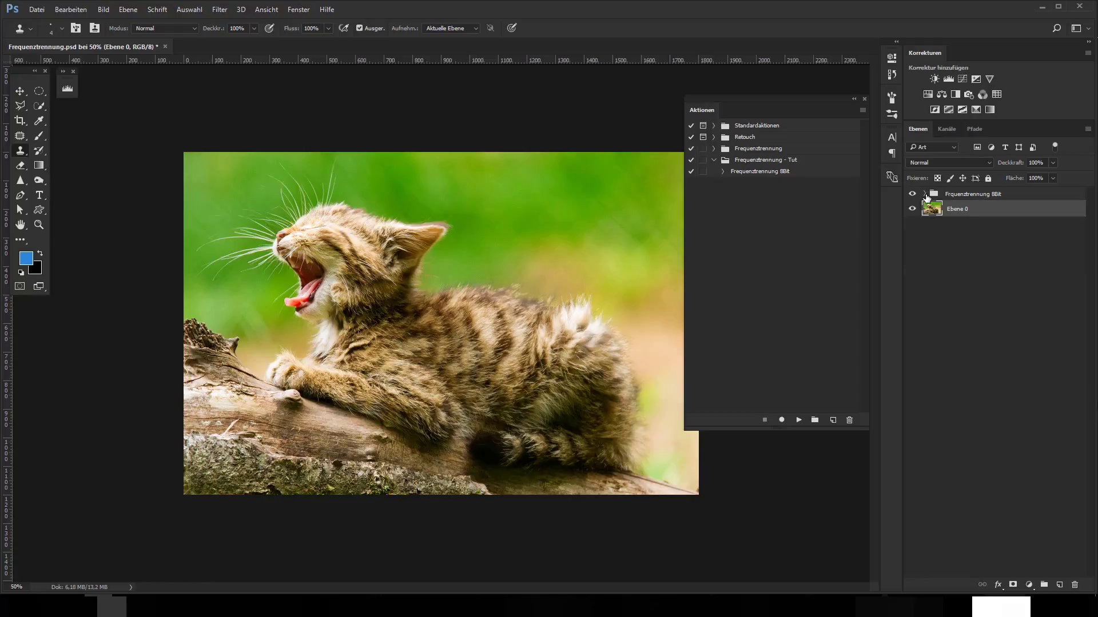
{"action": "left_click", "coordinate": [960, 197]}
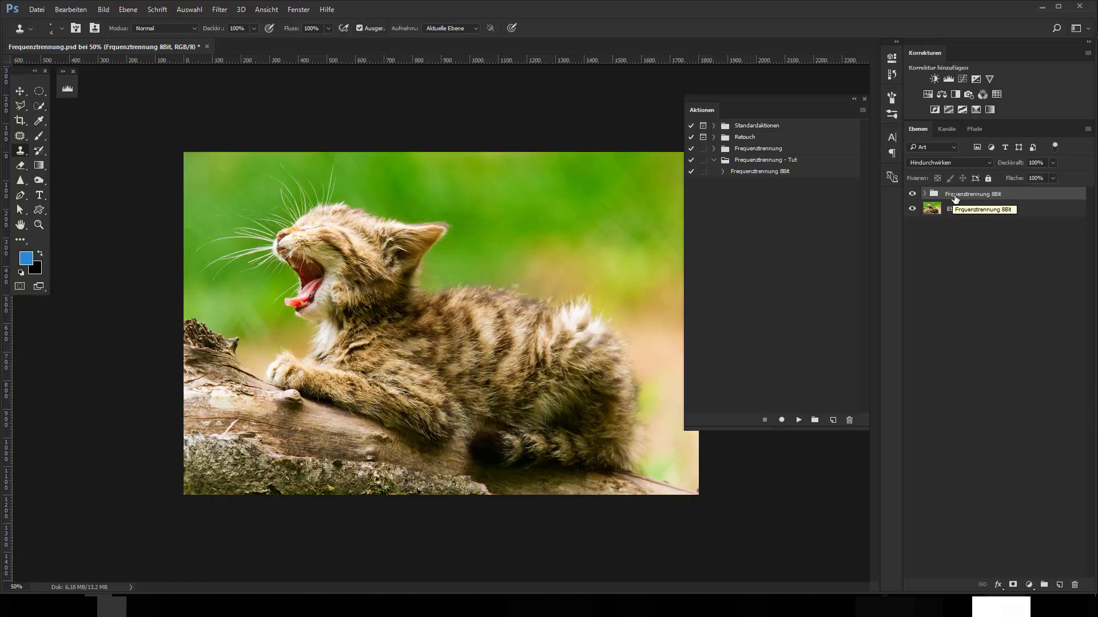
{"action": "key", "text": "Delete"}
{"action": "left_click", "coordinate": [755, 173]}
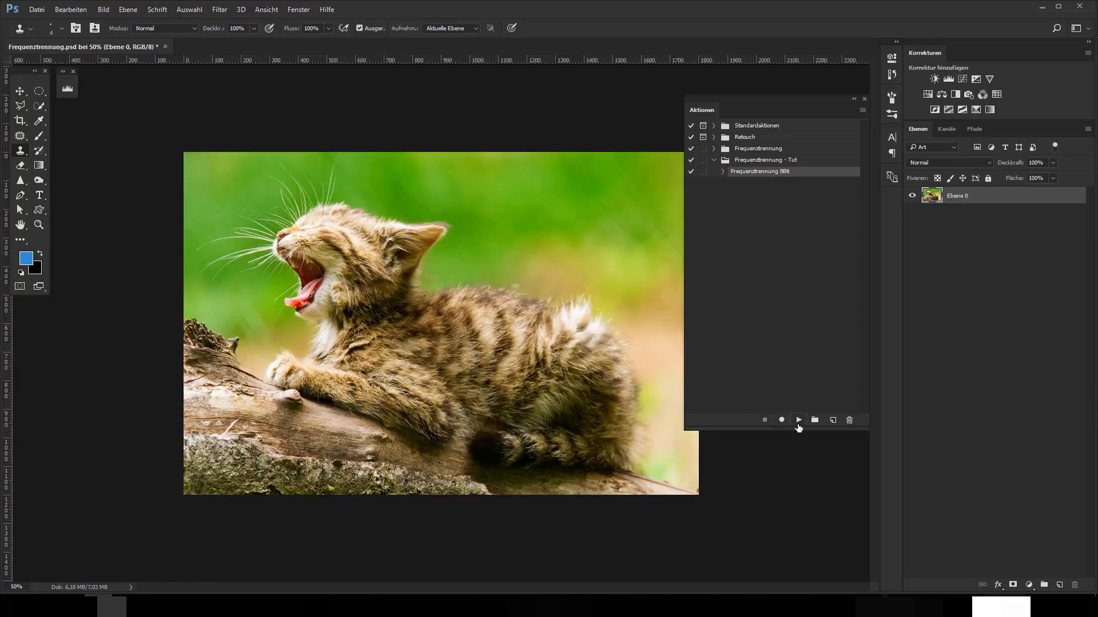
Replay the Frequenztrennung 8Bit action and raise the Median blur radius, previewing the kitten's fur
{"action": "left_click", "coordinate": [799, 421]}
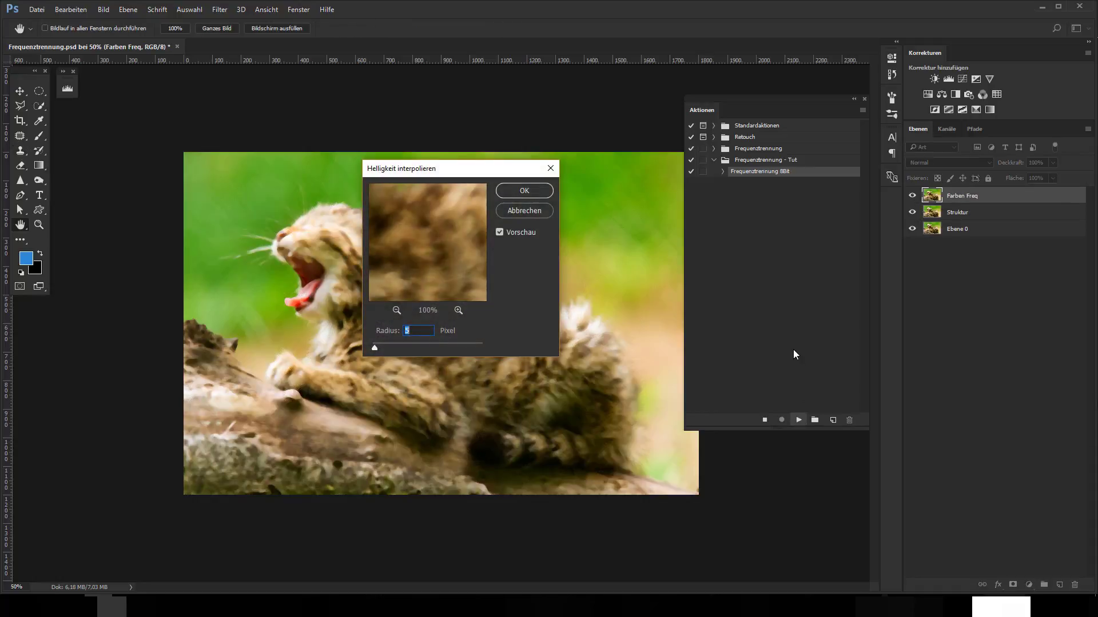
{"action": "left_click", "coordinate": [396, 311]}
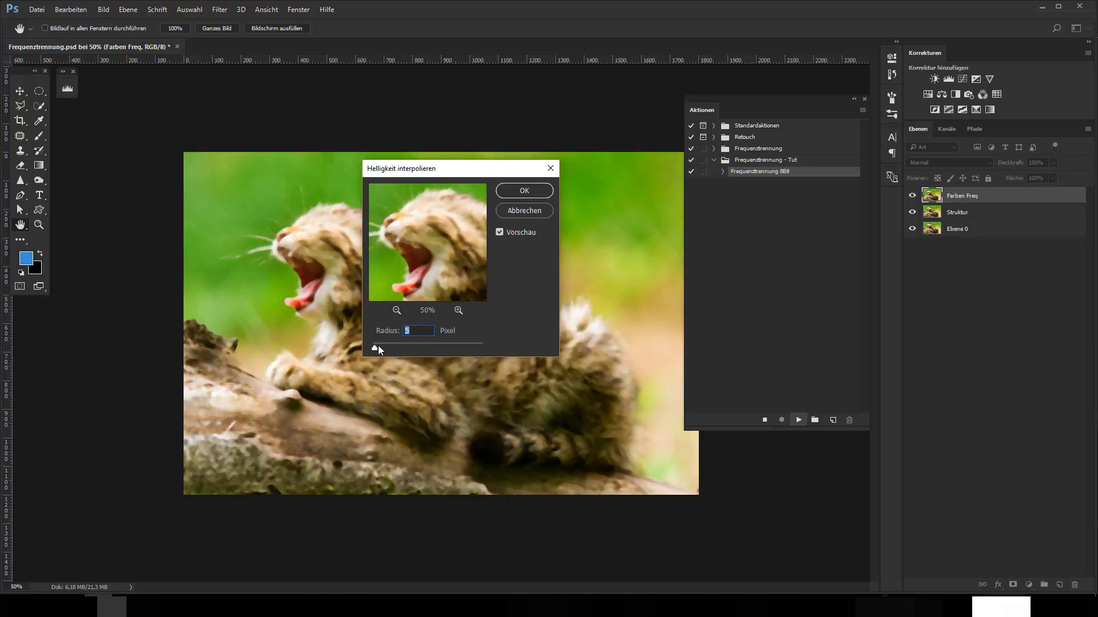
{"action": "left_click_drag", "start_coordinate": [376, 347], "coordinate": [375, 348]}
{"action": "mouse_move", "coordinate": [429, 238]}
{"action": "left_mouse_down"}
{"action": "mouse_move", "coordinate": [435, 257]}
{"action": "mouse_move", "coordinate": [458, 261]}
{"action": "mouse_move", "coordinate": [445, 243]}
{"action": "left_mouse_up"}
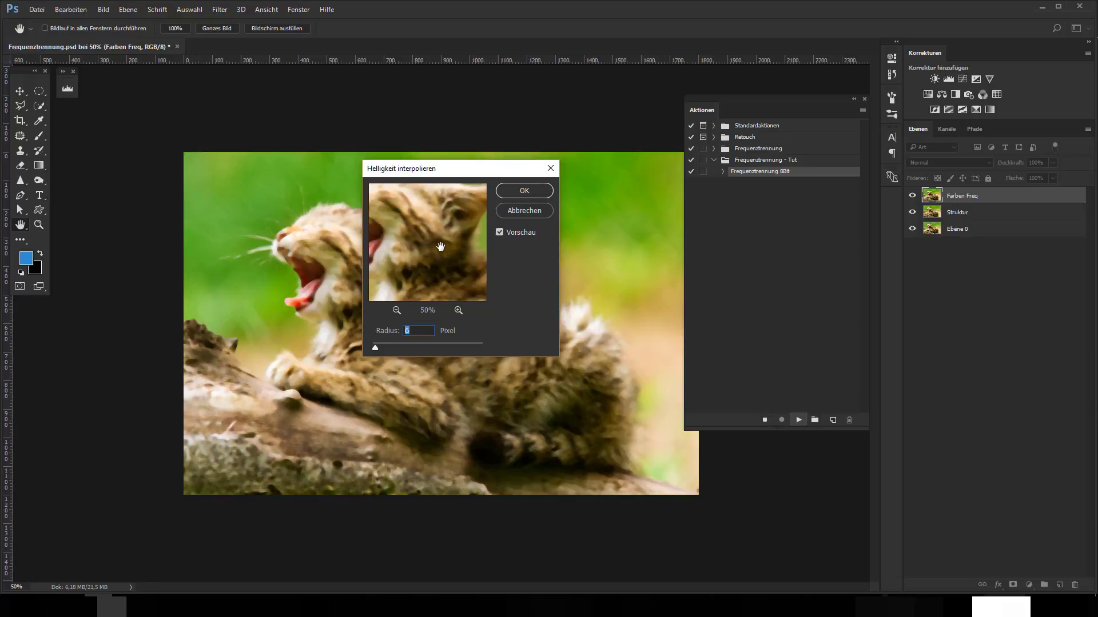
{"action": "mouse_move", "coordinate": [440, 247]}
{"action": "left_mouse_down"}
{"action": "mouse_move", "coordinate": [410, 240]}
{"action": "mouse_move", "coordinate": [427, 257]}
{"action": "left_mouse_up"}
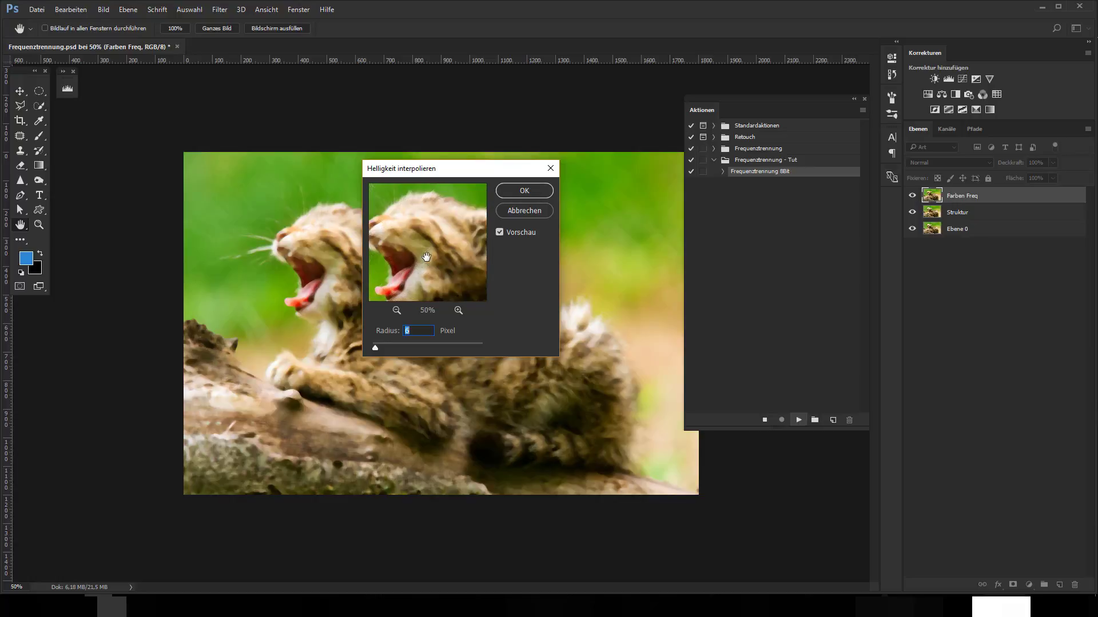
{"action": "left_click", "coordinate": [526, 192]}
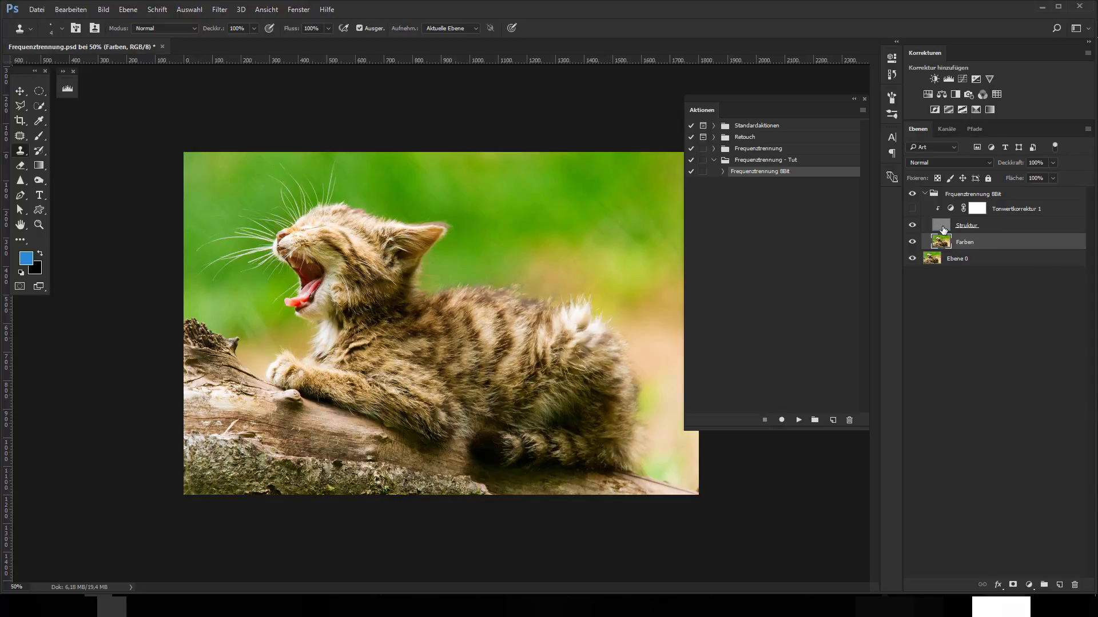
Make the Struktur layer (Lineares Licht blend) active in the replayed group
{"action": "left_click", "coordinate": [941, 231]}
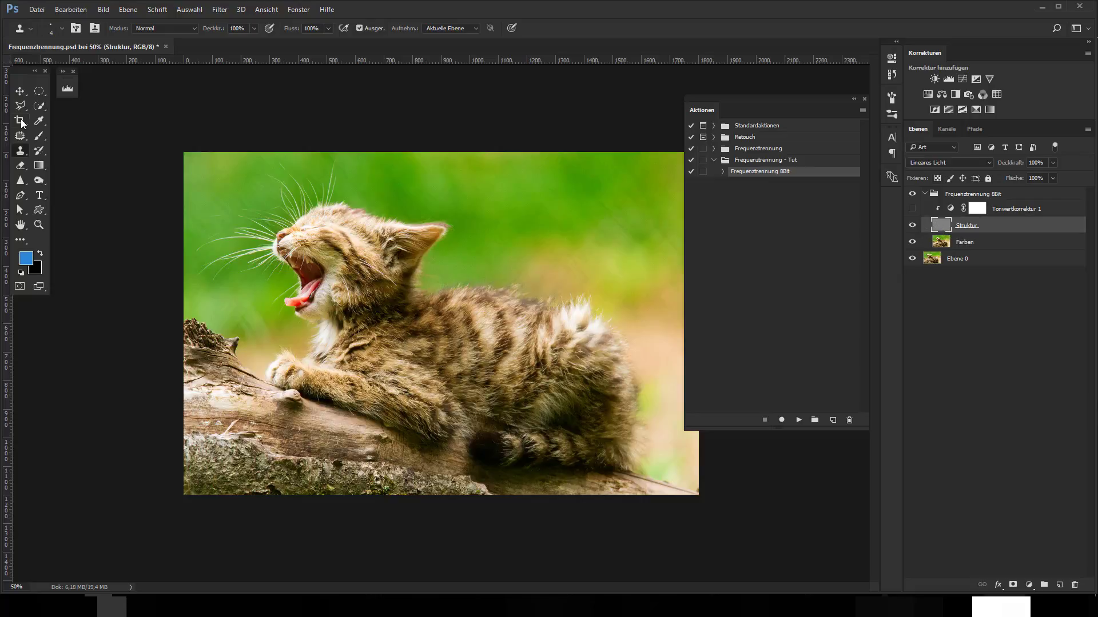